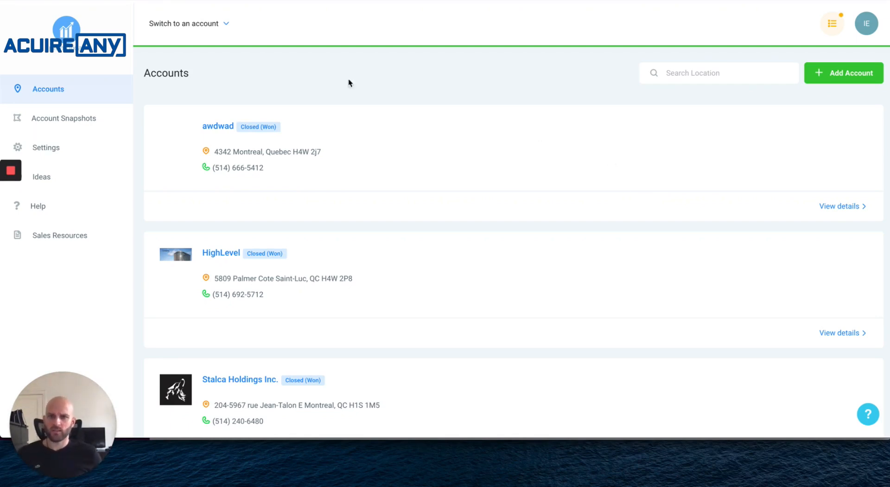
Switch into the HighLevel sub-account and open the Dental Survey from Marketing > Survey Builder.
{"action": "left_click", "coordinate": [209, 24]}
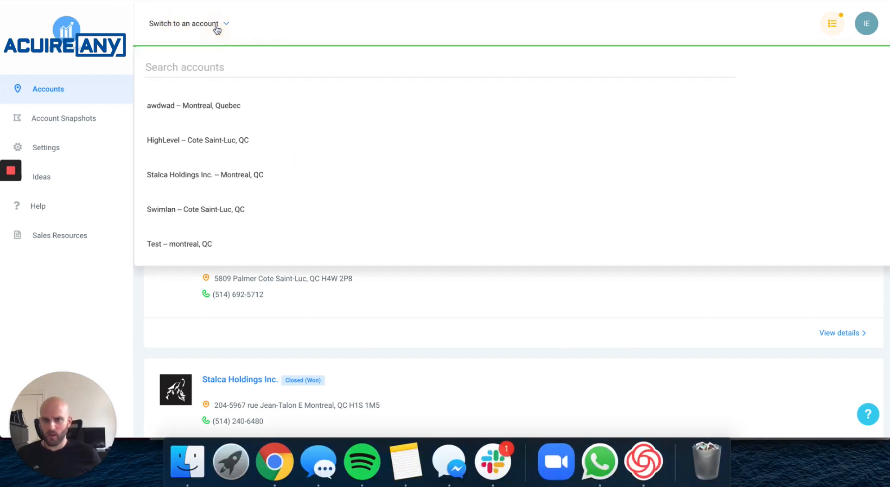
{"action": "left_click", "coordinate": [214, 146]}
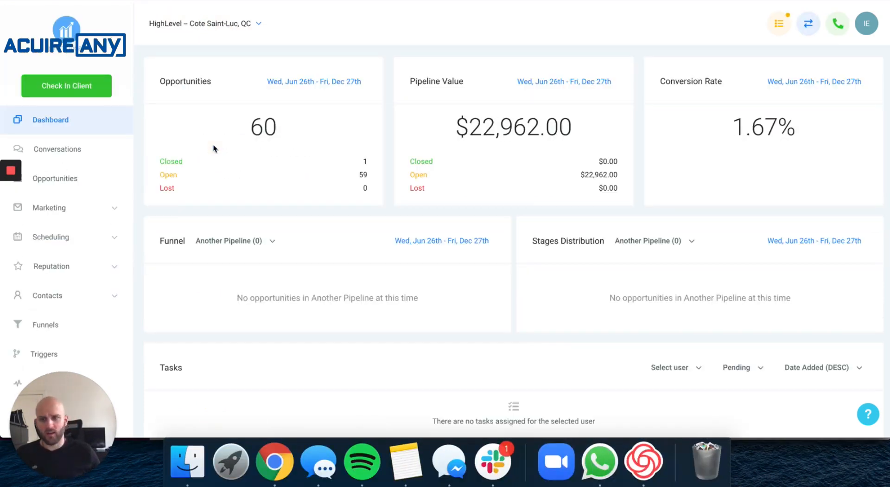
{"action": "left_click", "coordinate": [67, 213]}
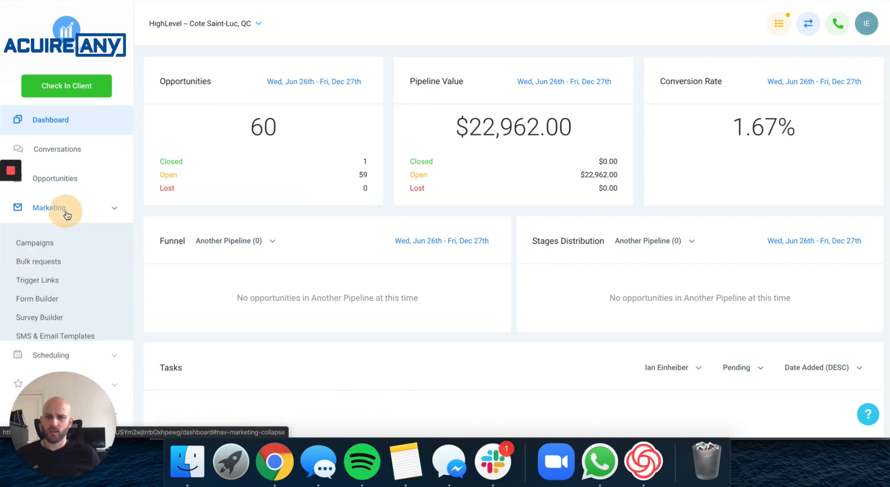
{"action": "left_click", "coordinate": [44, 320]}
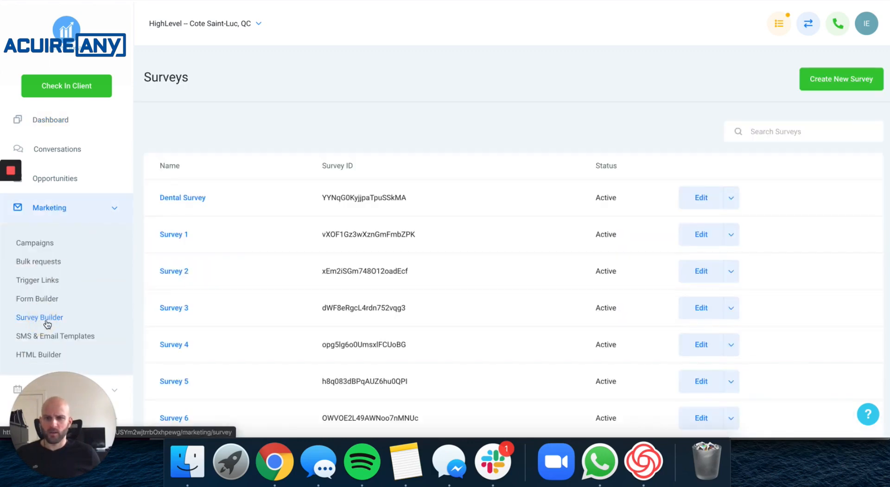
{"action": "left_click", "coordinate": [195, 199]}
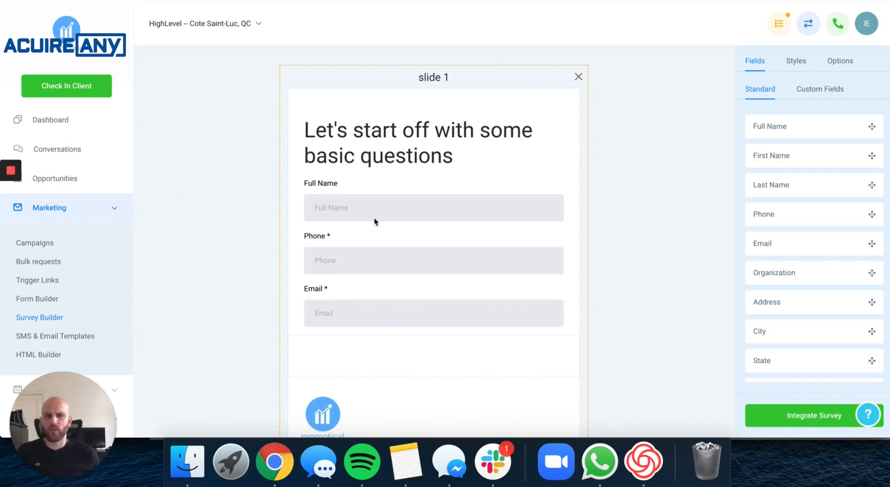
{"action": "scroll", "coordinate": [375, 220], "scroll_direction": "down", "scroll_amount": 6}
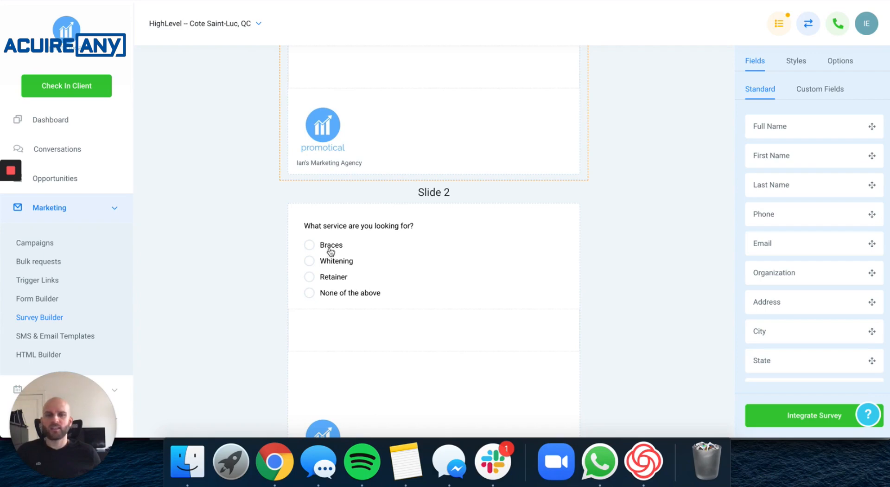
{"action": "scroll", "coordinate": [335, 247], "scroll_direction": "down", "scroll_amount": 6}
{"action": "scroll", "coordinate": [335, 246], "scroll_direction": "down", "scroll_amount": 1}
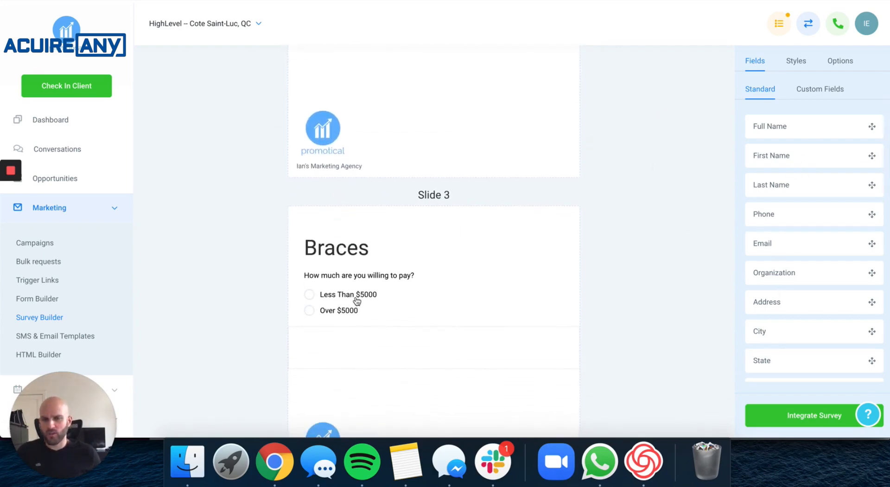
{"action": "scroll", "coordinate": [371, 290], "scroll_direction": "down", "scroll_amount": 3}
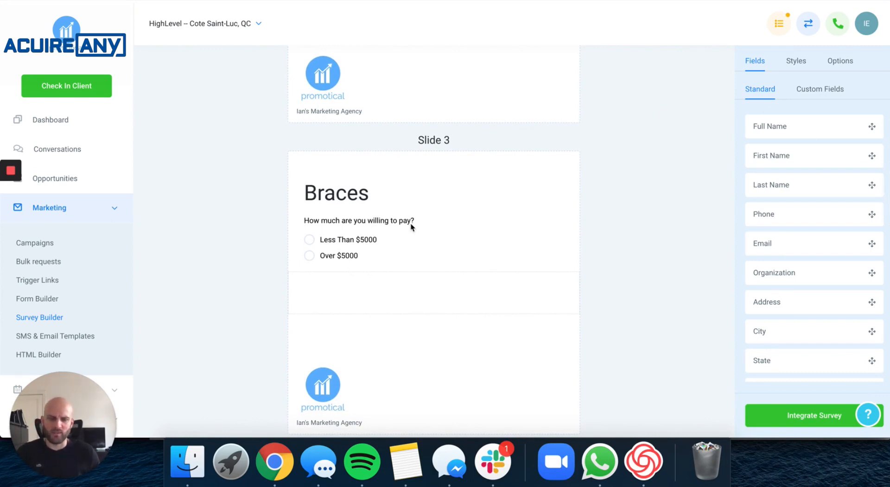
{"action": "scroll", "coordinate": [410, 225], "scroll_direction": "down", "scroll_amount": 20}
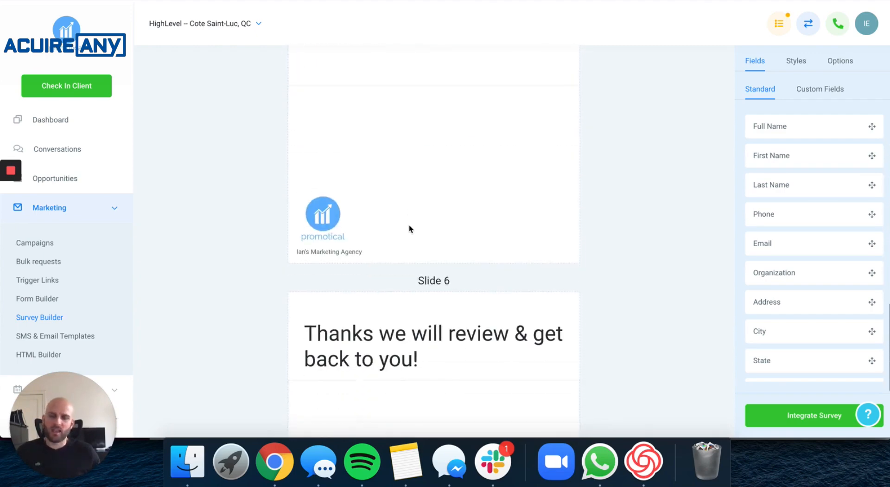
{"action": "scroll", "coordinate": [409, 227], "scroll_direction": "down", "scroll_amount": 4}
{"action": "scroll", "coordinate": [409, 229], "scroll_direction": "down", "scroll_amount": 7}
{"action": "scroll", "coordinate": [409, 232], "scroll_direction": "up", "scroll_amount": 19}
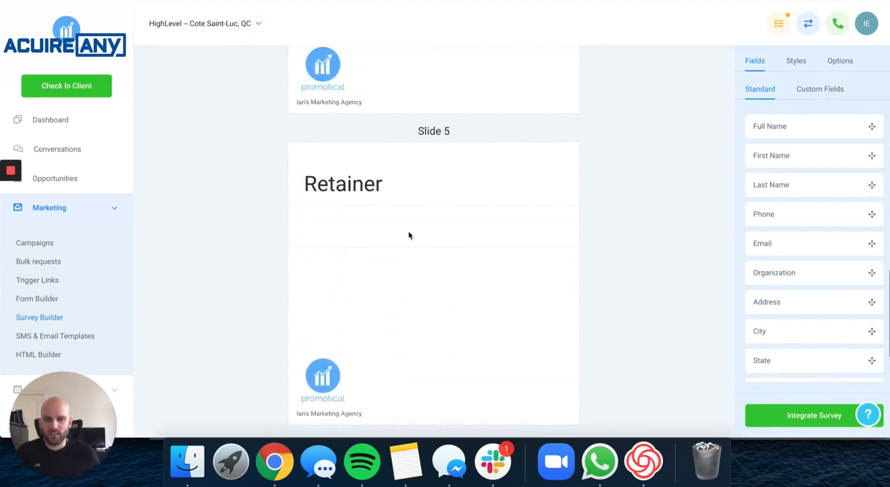
{"action": "scroll", "coordinate": [408, 235], "scroll_direction": "up", "scroll_amount": 20}
{"action": "scroll", "coordinate": [407, 240], "scroll_direction": "down", "scroll_amount": 20}
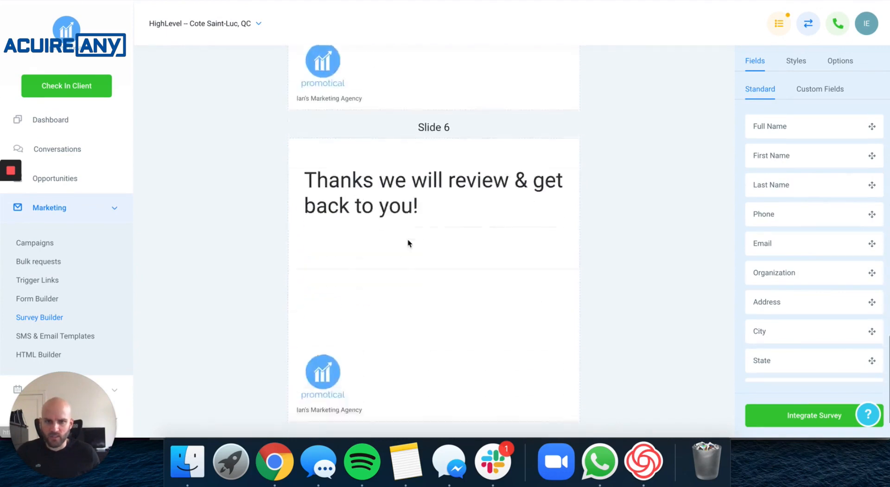
{"action": "scroll", "coordinate": [408, 242], "scroll_direction": "down", "scroll_amount": 3}
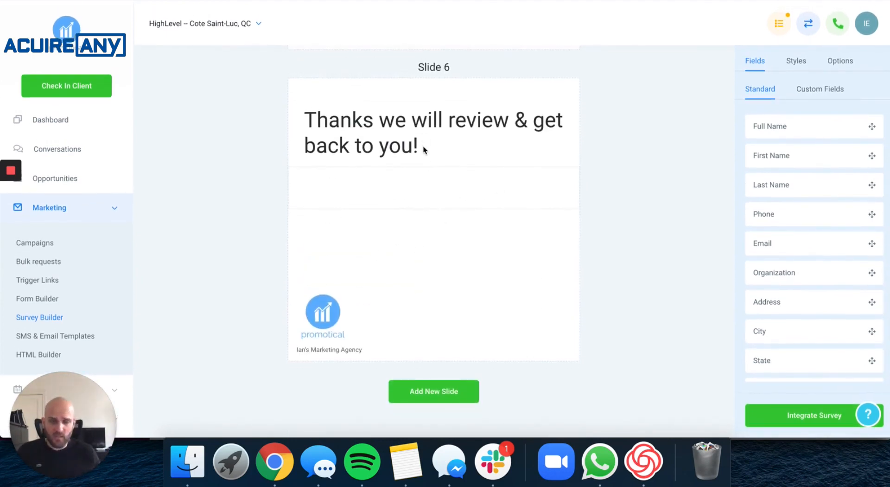
{"action": "scroll", "coordinate": [424, 150], "scroll_direction": "up", "scroll_amount": 15}
{"action": "scroll", "coordinate": [424, 149], "scroll_direction": "up", "scroll_amount": 20}
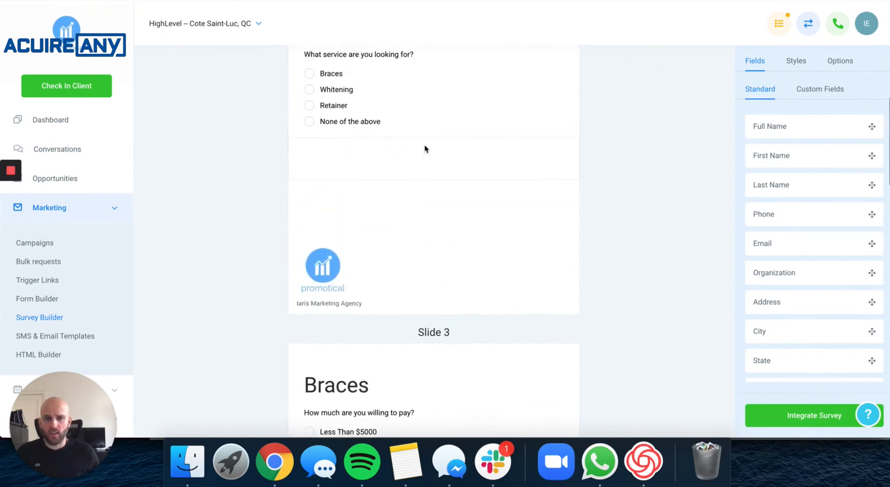
{"action": "scroll", "coordinate": [427, 148], "scroll_direction": "down", "scroll_amount": 4}
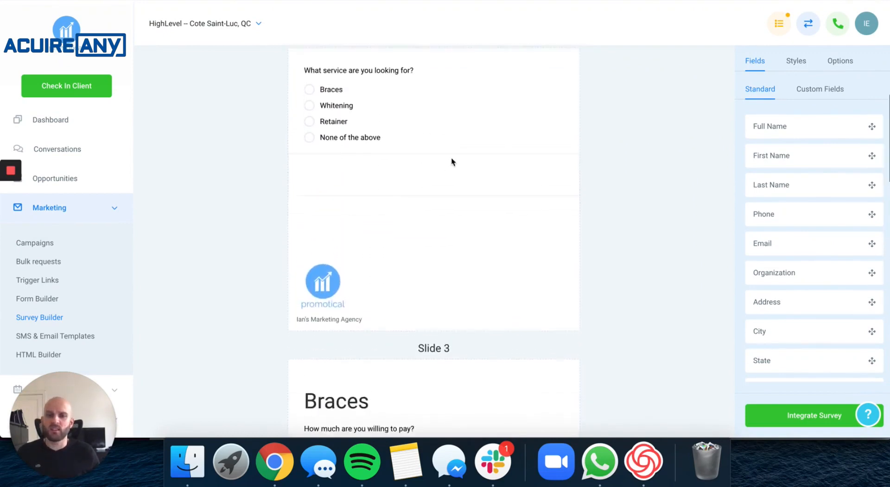
{"action": "scroll", "coordinate": [447, 165], "scroll_direction": "up", "scroll_amount": 5}
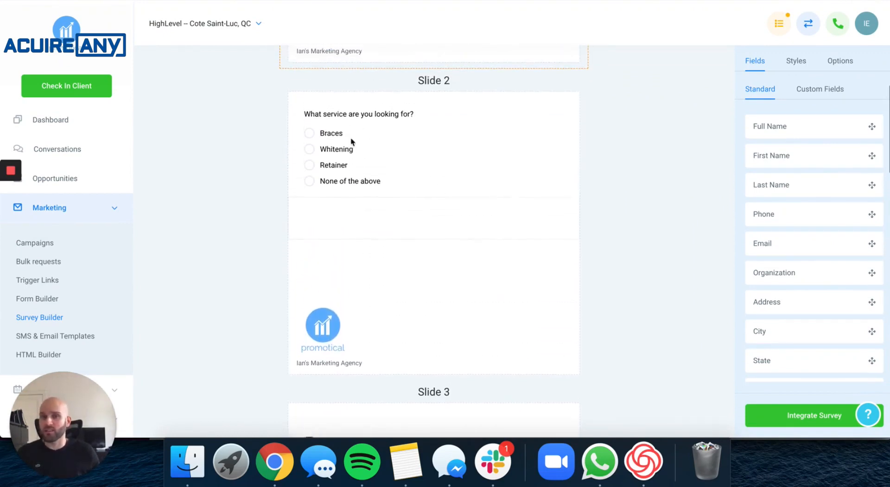
{"action": "scroll", "coordinate": [348, 201], "scroll_direction": "down", "scroll_amount": 13}
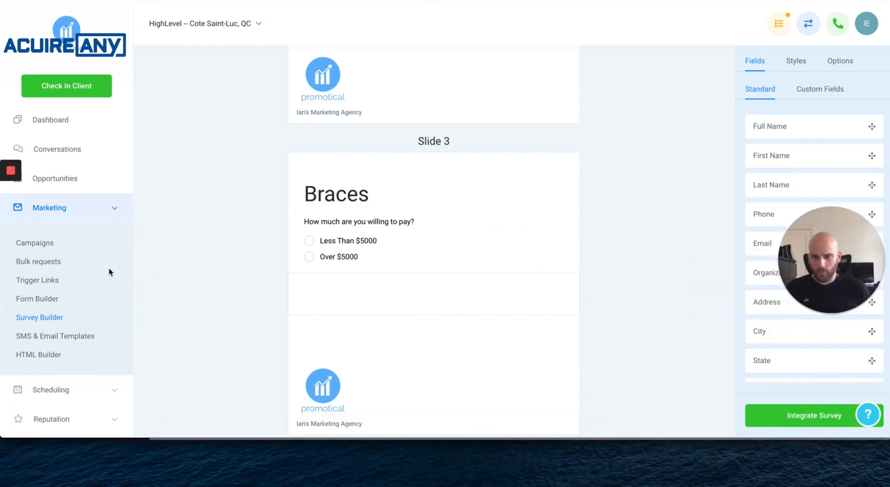
{"action": "scroll", "coordinate": [102, 270], "scroll_direction": "down", "scroll_amount": 3}
{"action": "scroll", "coordinate": [98, 268], "scroll_direction": "down", "scroll_amount": 2}
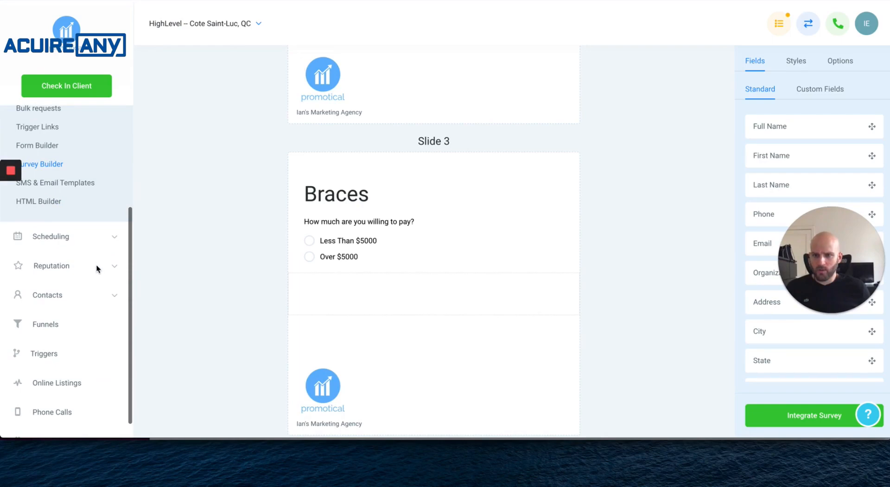
Start a new basic trigger rule named 'Survey (Dental) Sub. =-->>> Webhook too Google Sheet'.
{"action": "left_click", "coordinate": [46, 357]}
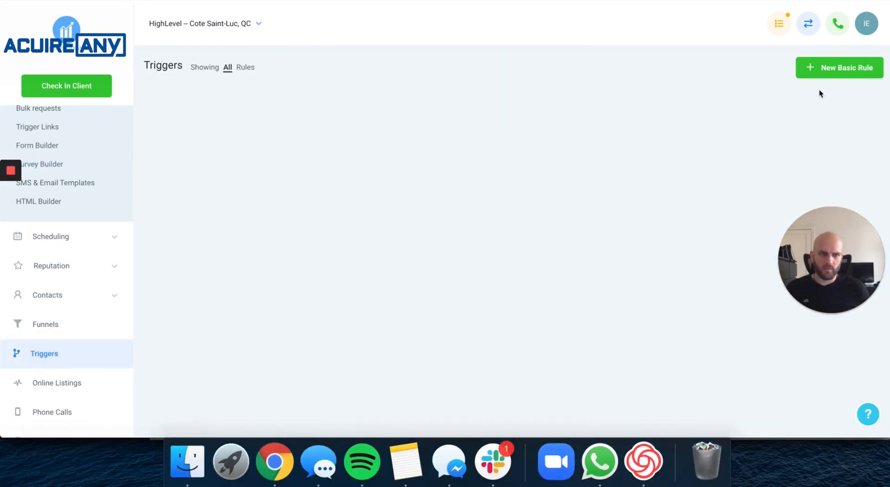
{"action": "left_click", "coordinate": [830, 74]}
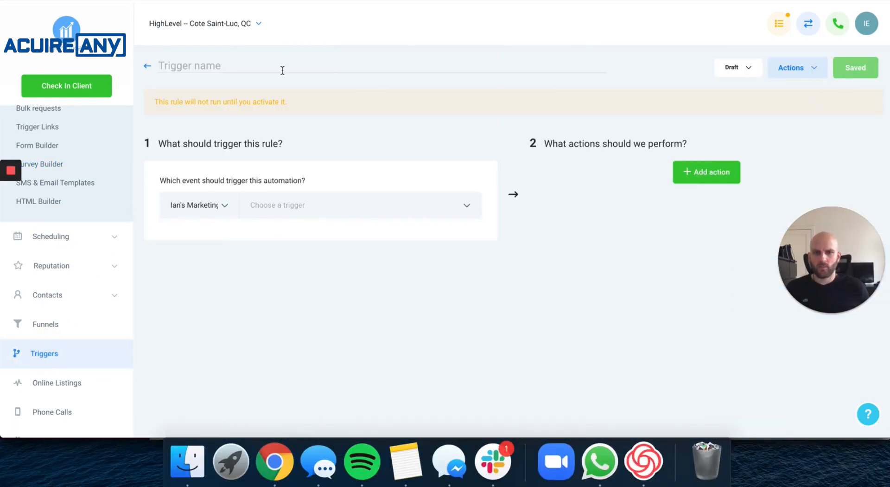
{"action": "left_click", "coordinate": [283, 70]}
{"action": "type", "text": "Survey "}
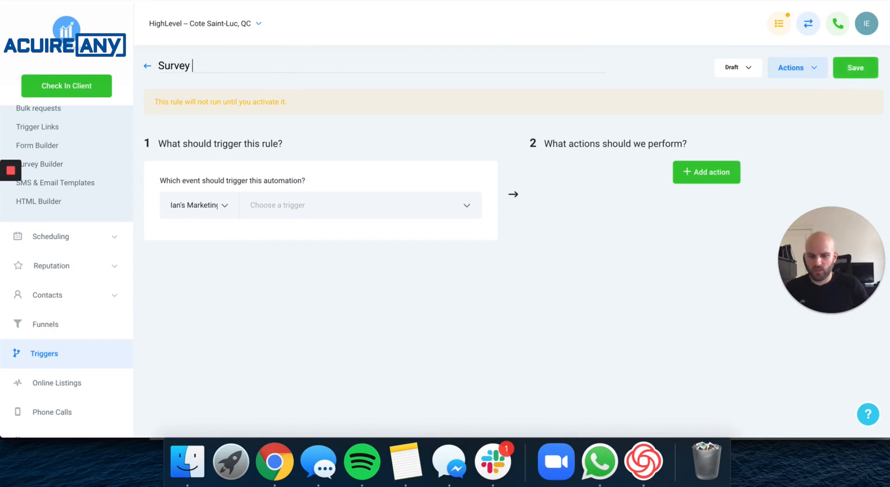
{"action": "type", "text": "(D"}
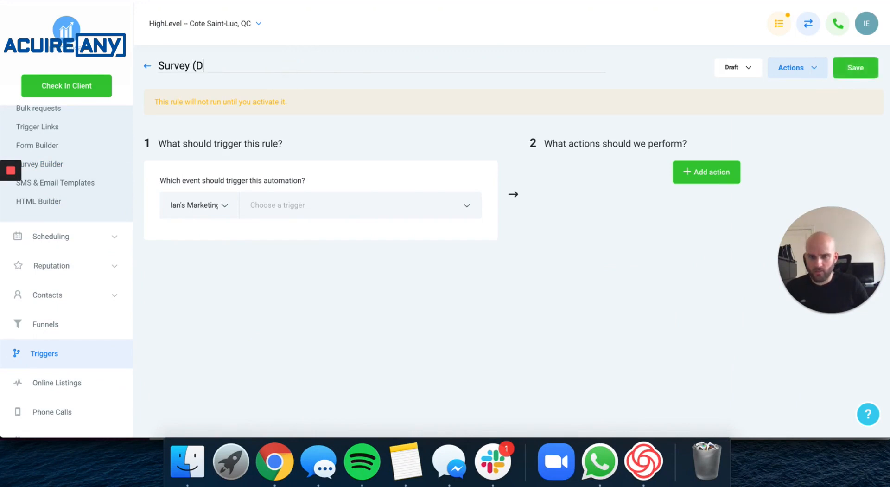
{"action": "type", "text": "ental) Sub. "}
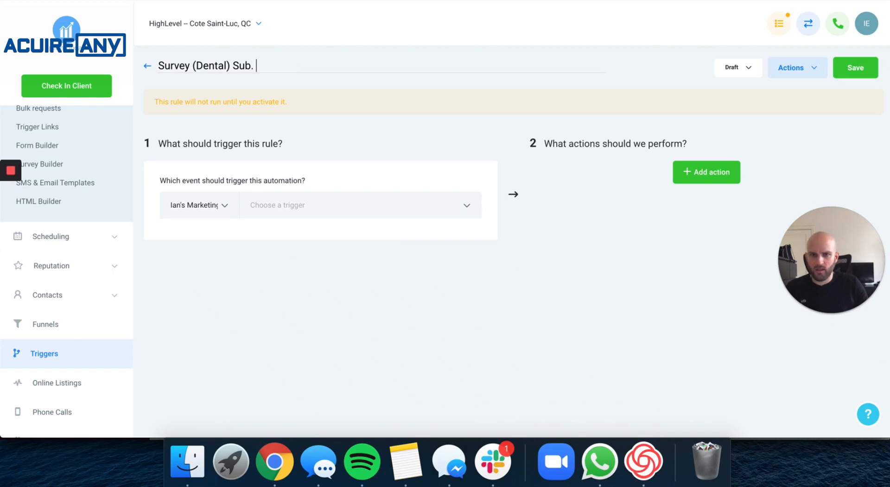
{"action": "type", "text": "="}
{"action": "type", "text": "-->>> Webhook t"}
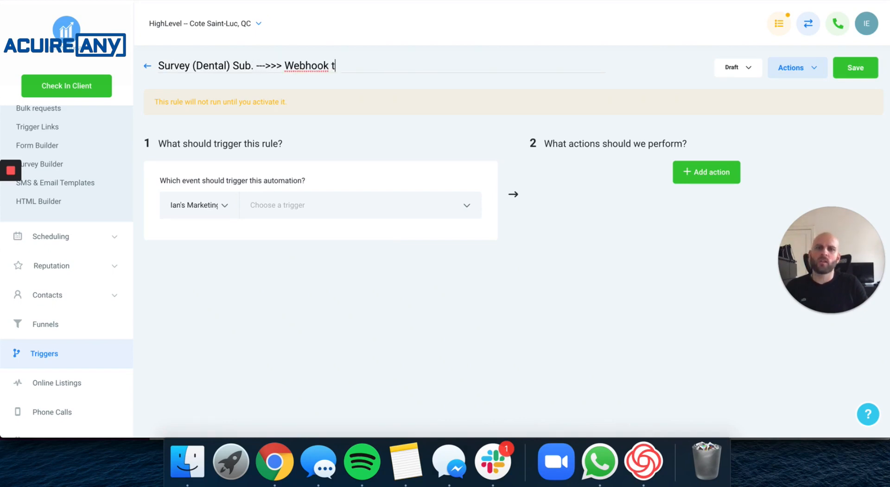
{"action": "type", "text": "o"}
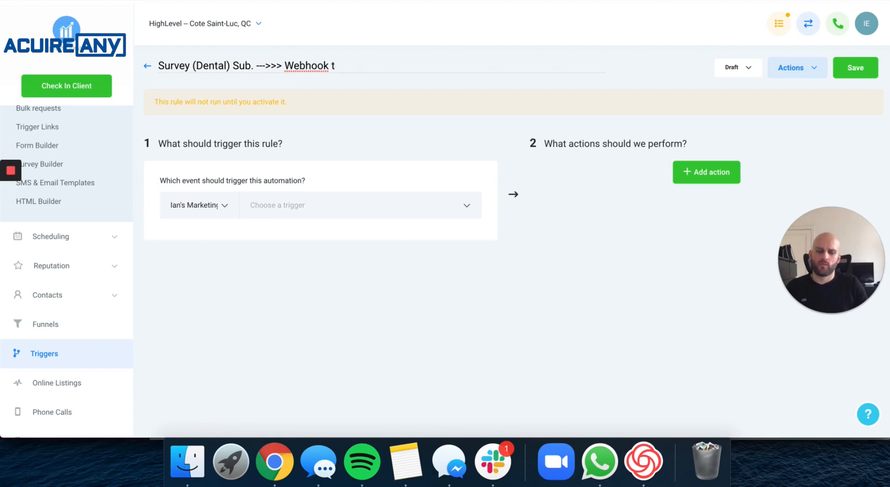
{"action": "type", "text": "o Google She"}
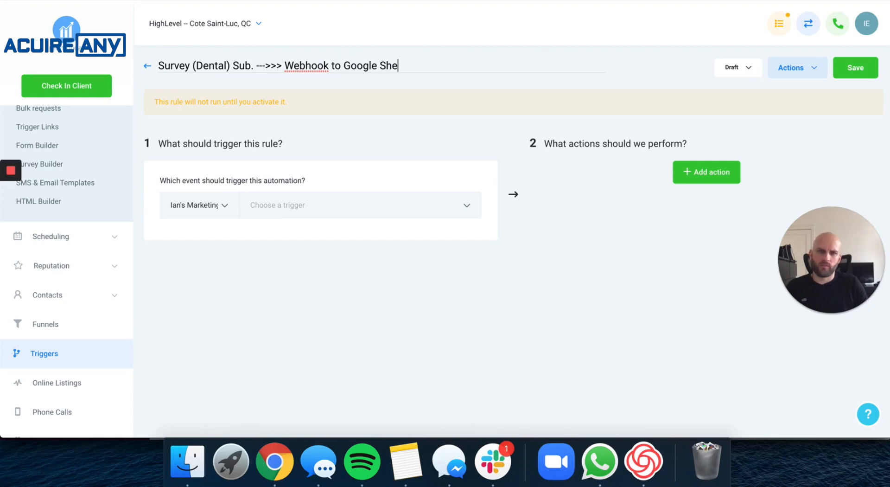
{"action": "type", "text": "et"}
Set the rule's trigger event to Survey Submitted.
{"action": "left_click", "coordinate": [298, 204]}
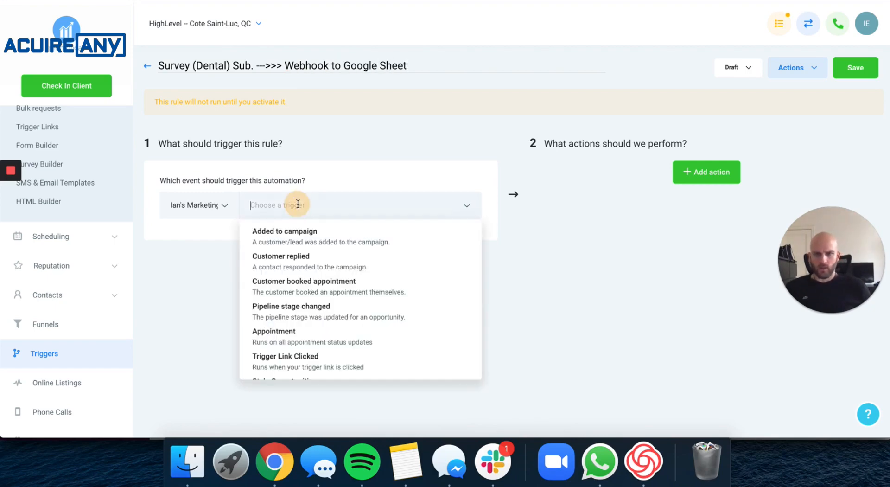
{"action": "scroll", "coordinate": [332, 242], "scroll_direction": "down", "scroll_amount": 2}
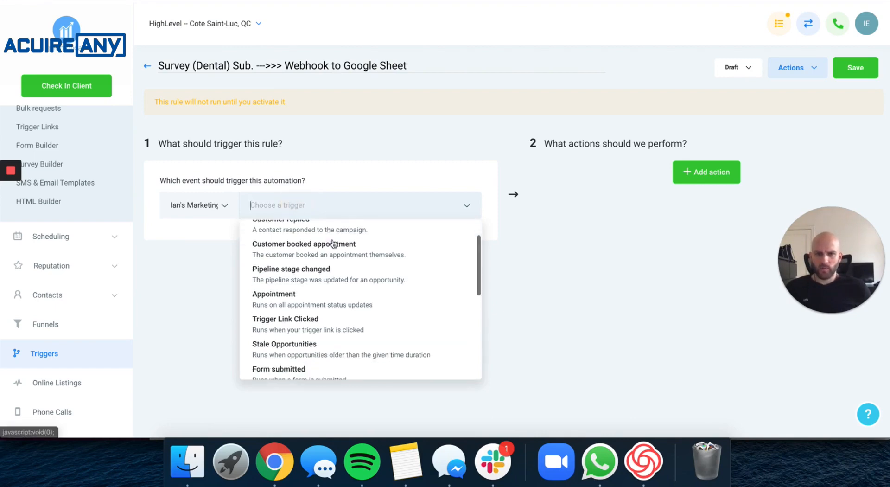
{"action": "scroll", "coordinate": [333, 243], "scroll_direction": "down", "scroll_amount": 5}
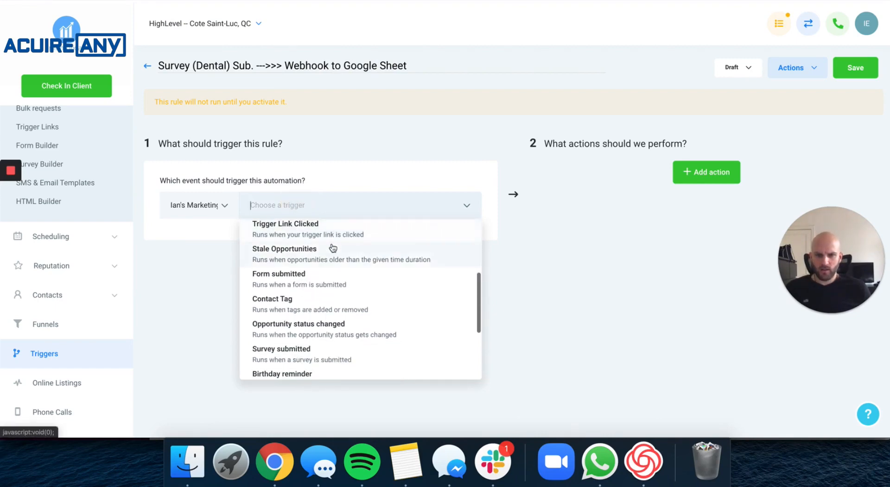
{"action": "scroll", "coordinate": [333, 248], "scroll_direction": "down", "scroll_amount": 1}
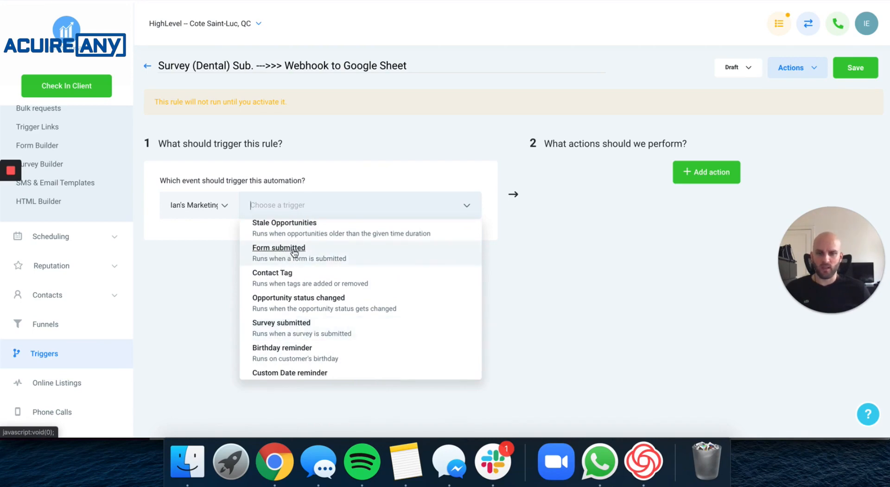
{"action": "left_click", "coordinate": [292, 328]}
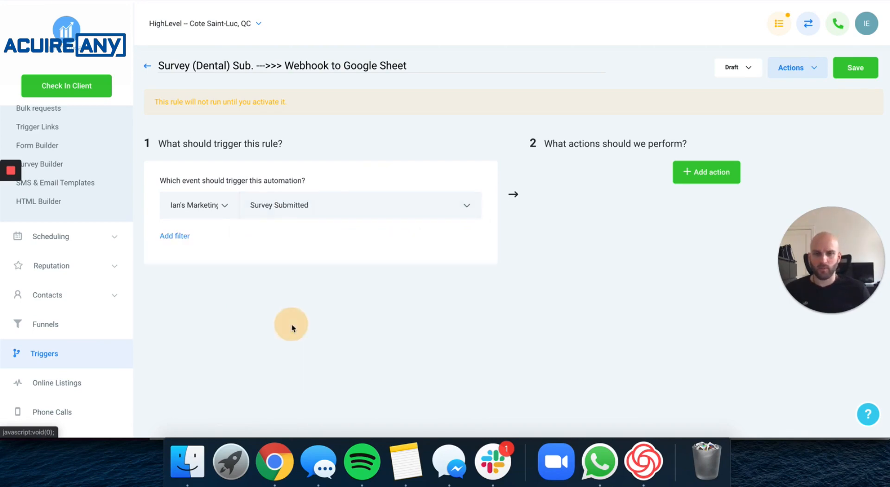
Filter the trigger to Survey Is Dental Survey and delete the extra empty filter row.
{"action": "left_click", "coordinate": [183, 236]}
{"action": "left_click", "coordinate": [184, 258]}
{"action": "left_click", "coordinate": [185, 302]}
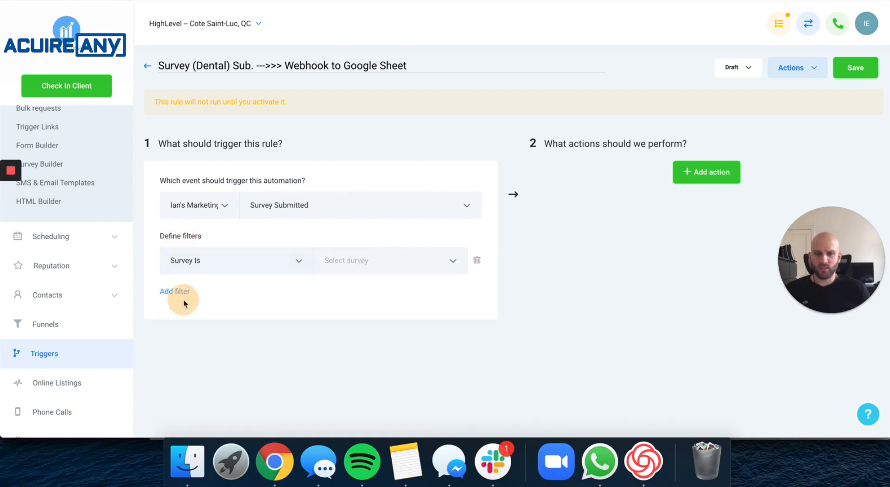
{"action": "left_click", "coordinate": [350, 262]}
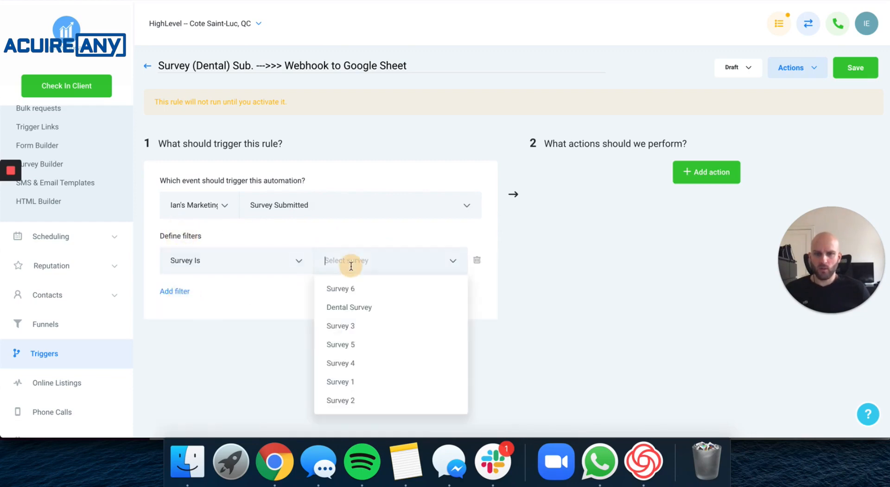
{"action": "left_click", "coordinate": [351, 308]}
{"action": "left_click", "coordinate": [174, 289]}
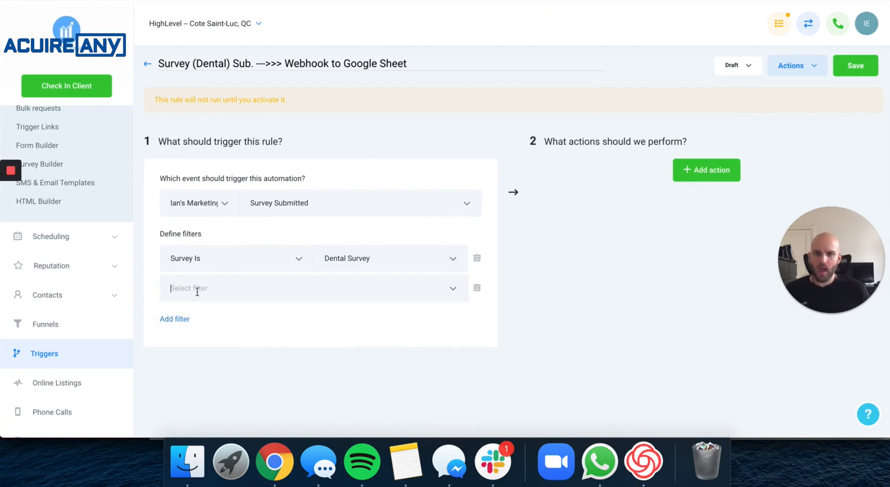
{"action": "left_click", "coordinate": [199, 288]}
{"action": "scroll", "coordinate": [276, 191], "scroll_direction": "down", "scroll_amount": 5}
{"action": "scroll", "coordinate": [276, 190], "scroll_direction": "down", "scroll_amount": 3}
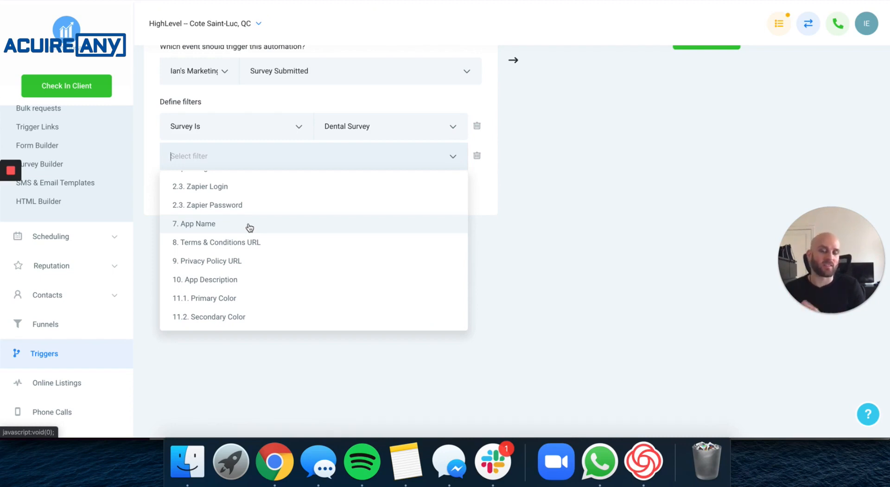
{"action": "left_click", "coordinate": [477, 155]}
{"action": "scroll", "coordinate": [488, 173], "scroll_direction": "up", "scroll_amount": 3}
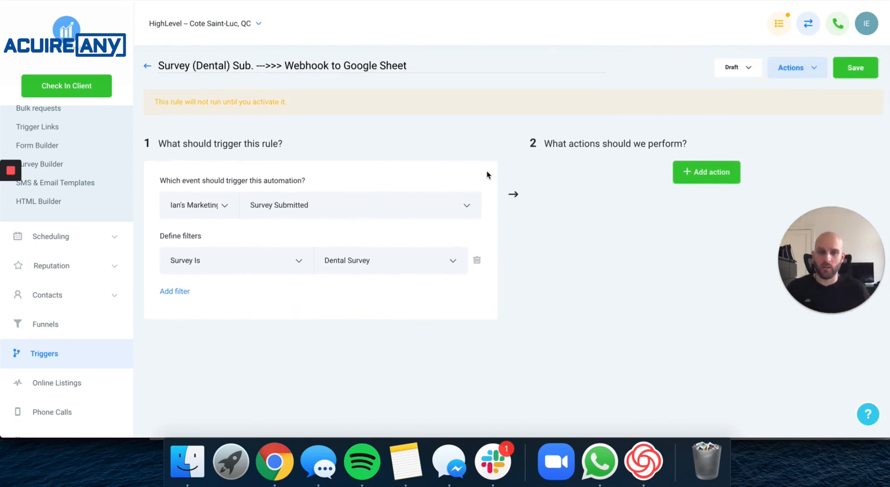
Add an Execute Web Hook action to the rule.
{"action": "left_click", "coordinate": [701, 172]}
{"action": "left_click", "coordinate": [686, 205]}
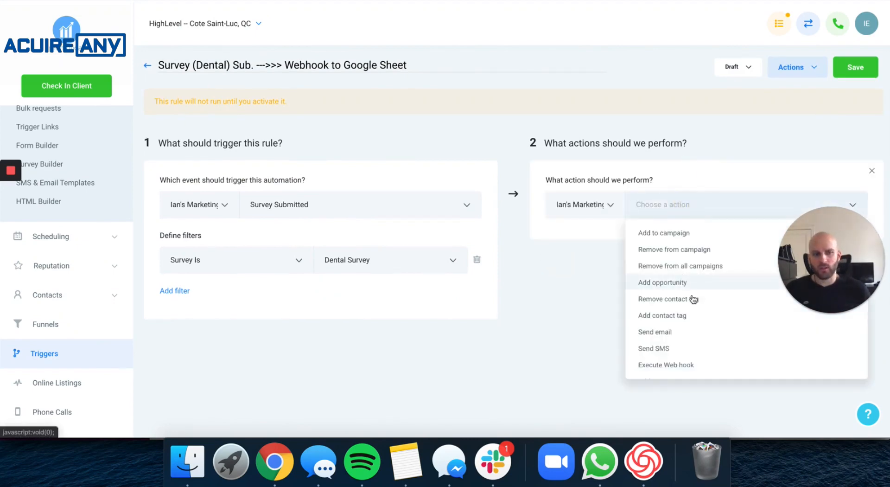
{"action": "left_click", "coordinate": [691, 367]}
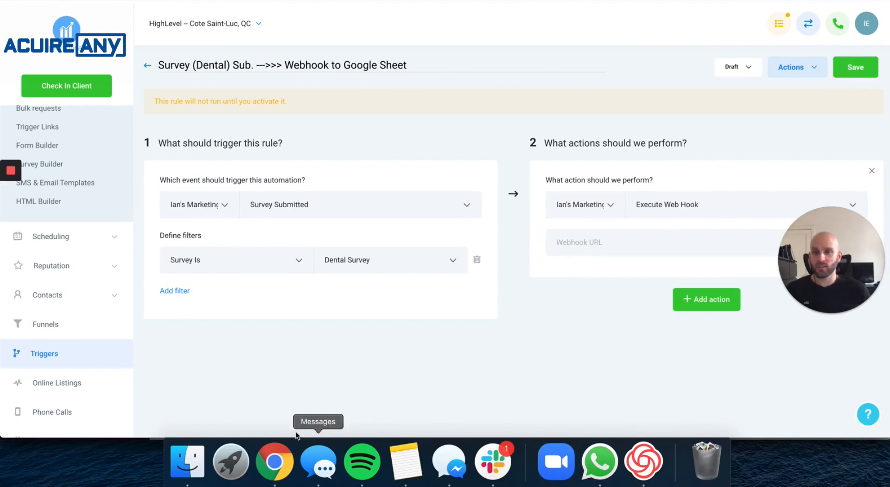
Switch to the Zapier window and start a new Zap with Make a Zap!
{"action": "right_click", "coordinate": [275, 461]}
{"action": "left_click", "coordinate": [305, 303]}
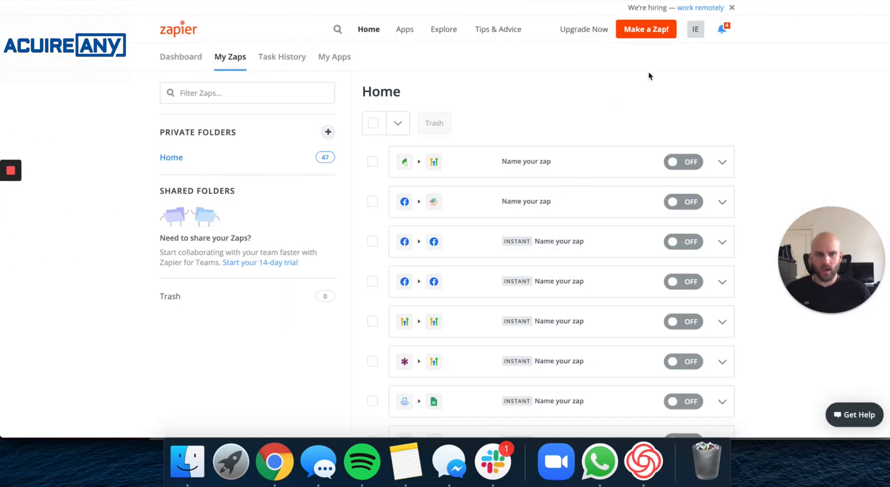
{"action": "left_click", "coordinate": [648, 36]}
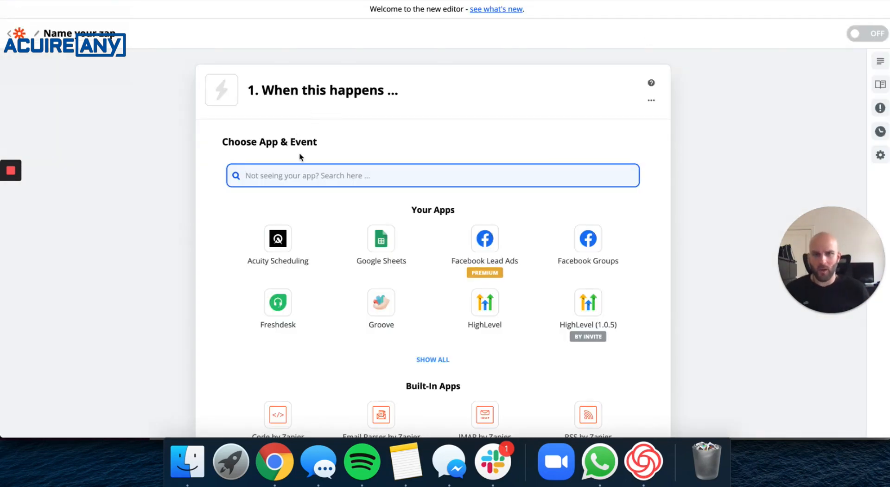
Set the Zap trigger to Webhooks by Zapier Catch Hook and copy its custom webhook URL.
{"action": "scroll", "coordinate": [404, 172], "scroll_direction": "down", "scroll_amount": 2}
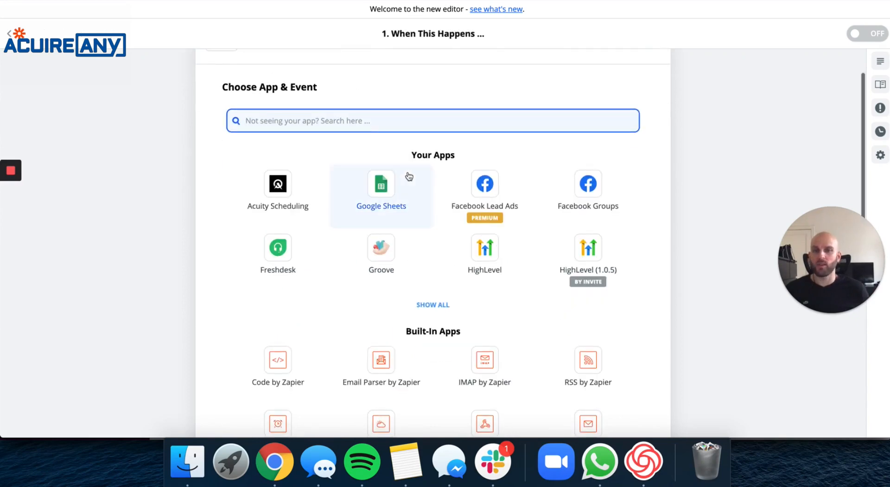
{"action": "scroll", "coordinate": [445, 186], "scroll_direction": "down", "scroll_amount": 2}
{"action": "scroll", "coordinate": [476, 218], "scroll_direction": "down", "scroll_amount": 1}
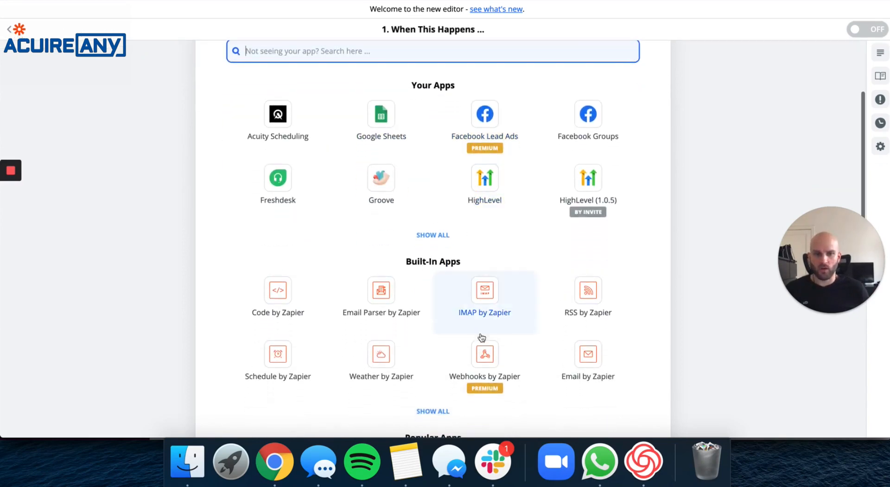
{"action": "left_click", "coordinate": [493, 358]}
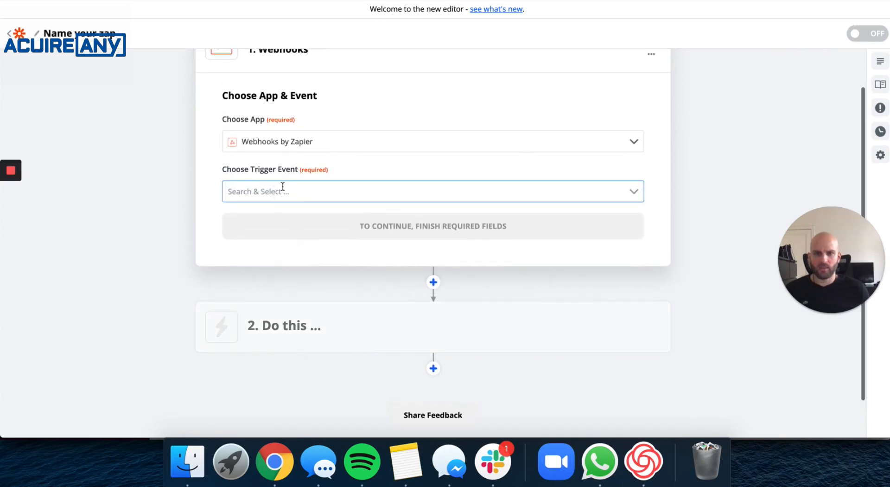
{"action": "left_click", "coordinate": [286, 192]}
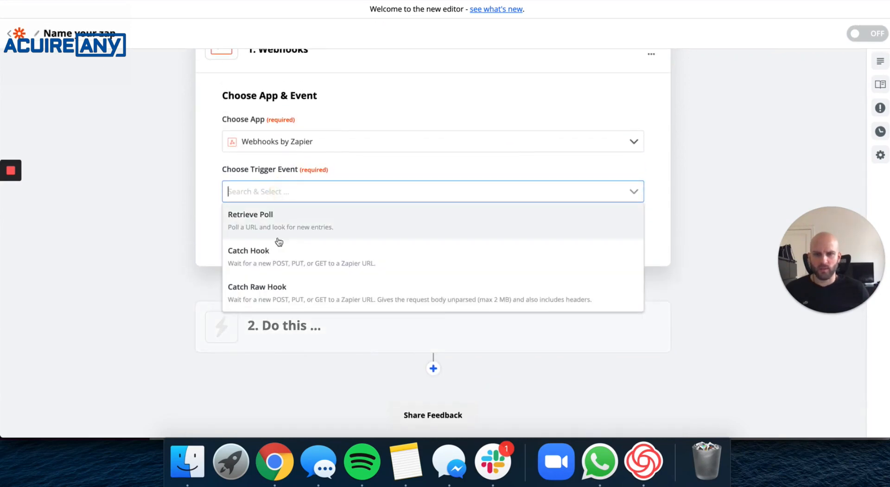
{"action": "left_click", "coordinate": [268, 251]}
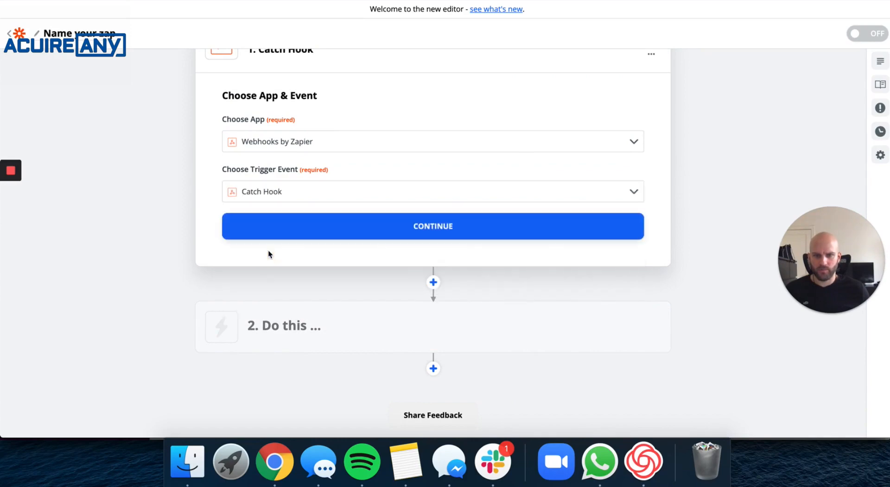
{"action": "left_click", "coordinate": [436, 230]}
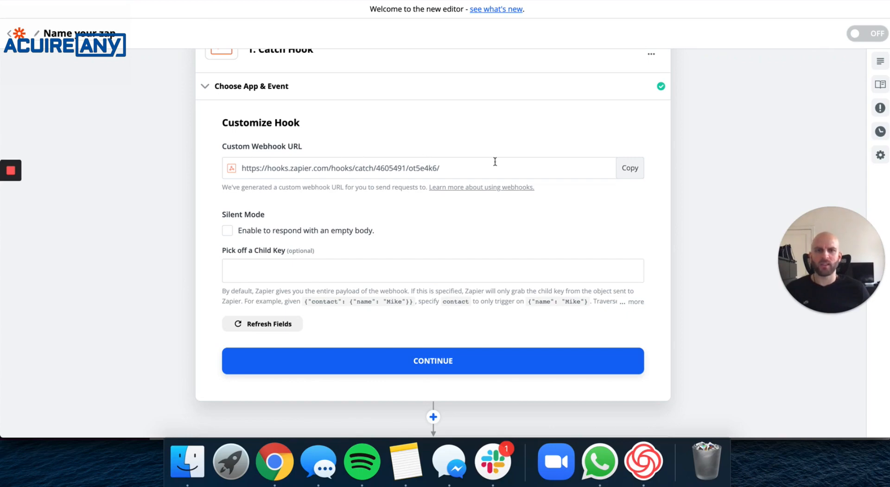
{"action": "left_click", "coordinate": [630, 169]}
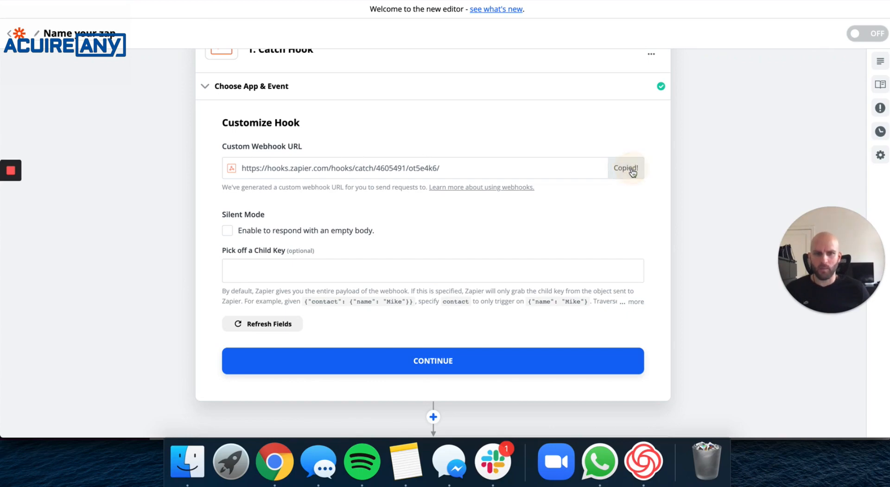
{"action": "right_click", "coordinate": [277, 452]}
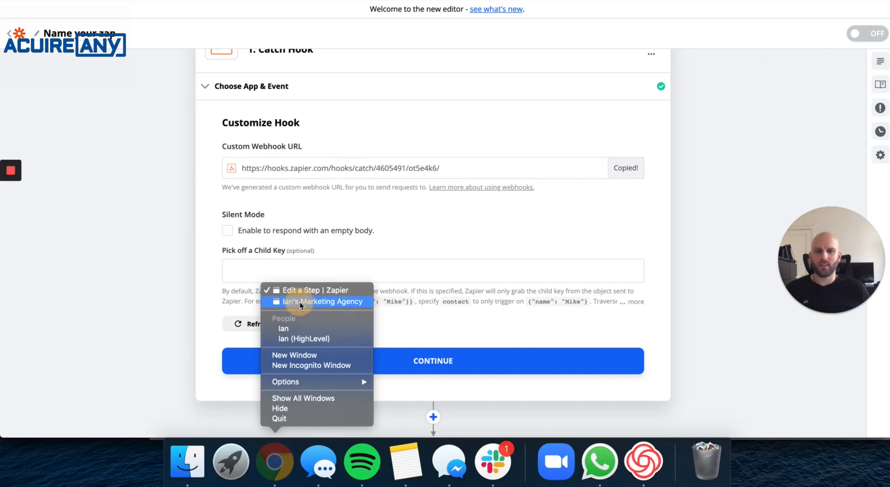
Paste the Zapier catch-hook URL into the HighLevel action's Webhook URL field.
{"action": "left_click", "coordinate": [299, 302]}
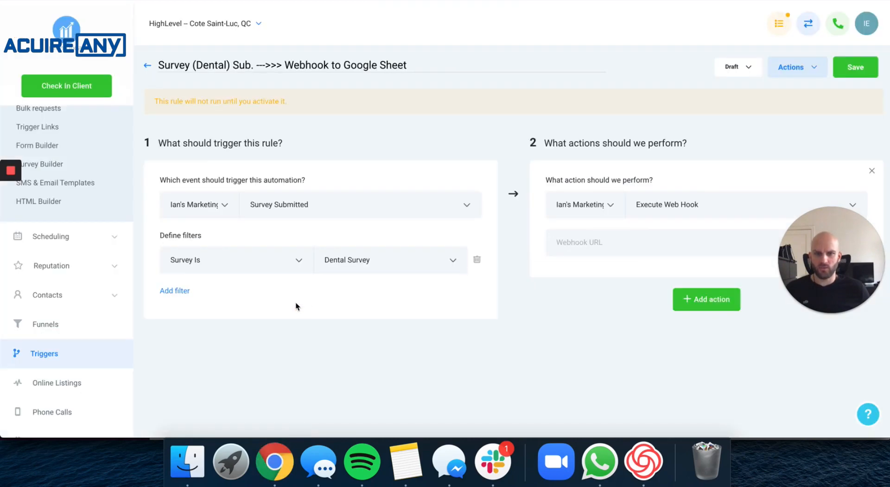
{"action": "left_click", "coordinate": [603, 246]}
{"action": "key", "text": "super+v"}
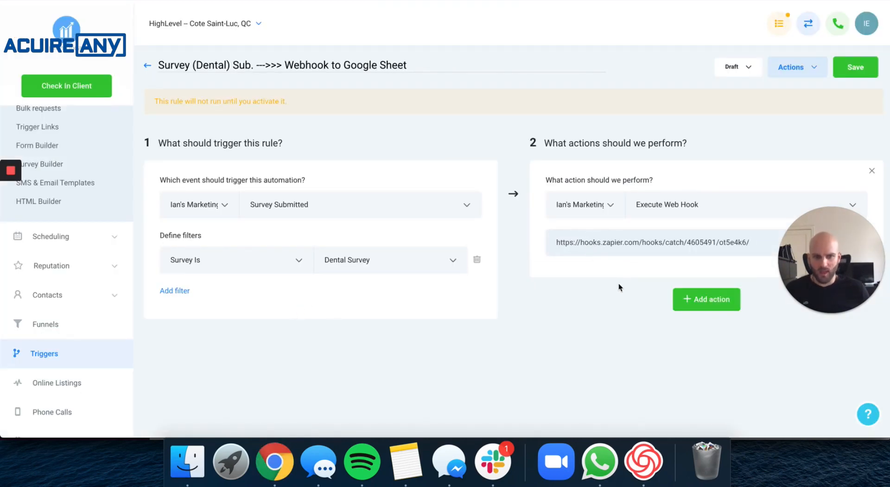
{"action": "scroll", "coordinate": [599, 332], "scroll_direction": "down", "scroll_amount": 1}
{"action": "left_click", "coordinate": [597, 333]}
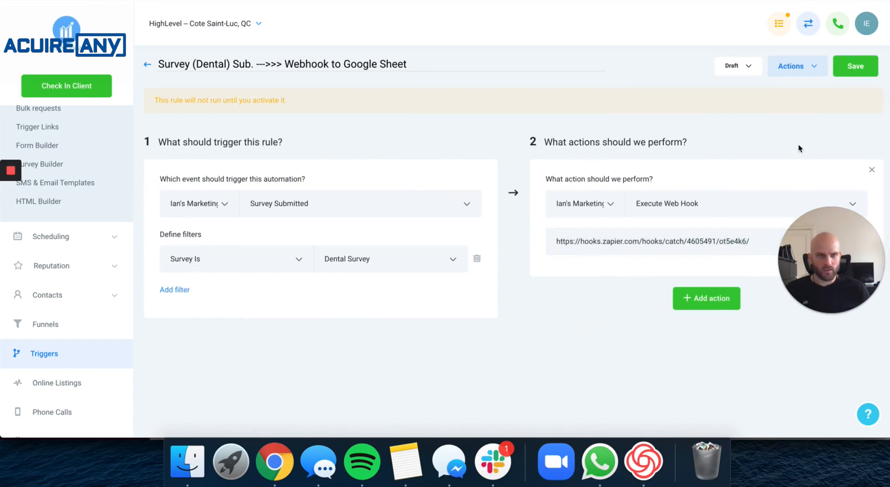
Save the rule and change its status from Draft to Active.
{"action": "left_click", "coordinate": [857, 69]}
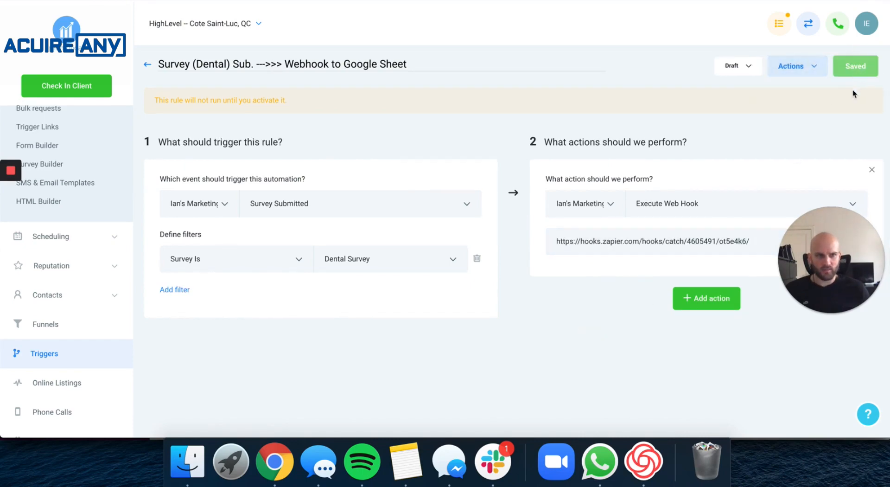
{"action": "left_click", "coordinate": [732, 65]}
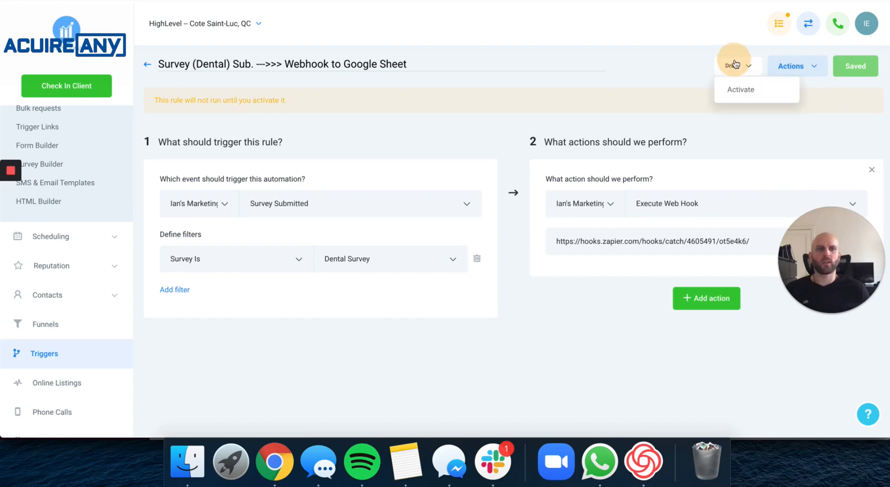
{"action": "left_click", "coordinate": [742, 91]}
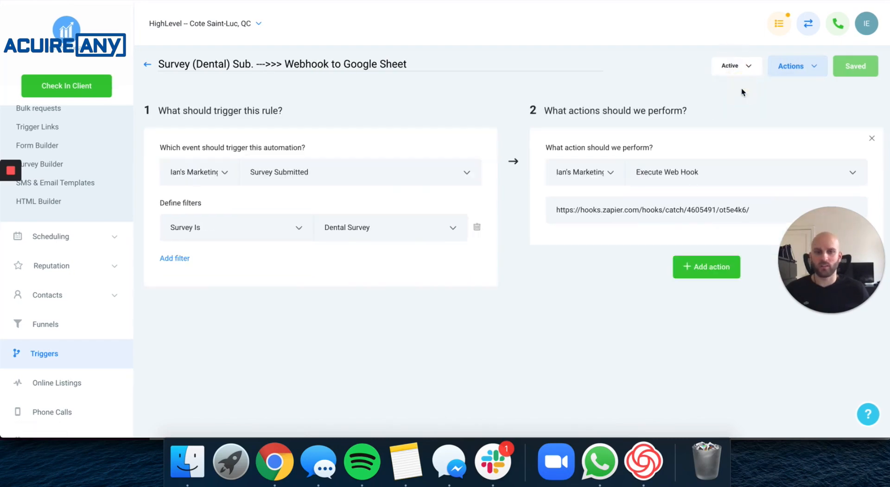
{"action": "right_click", "coordinate": [274, 450]}
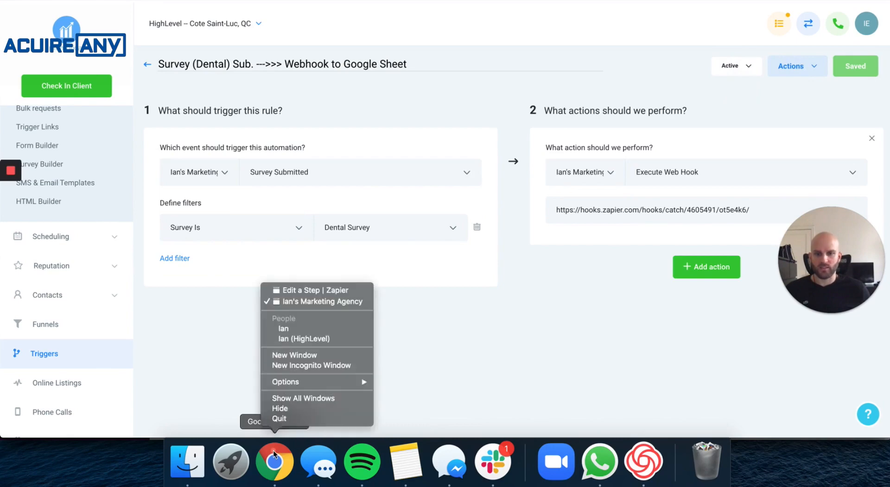
Continue past the Catch Hook settings in Zapier, then return to the HighLevel window.
{"action": "left_click", "coordinate": [326, 291]}
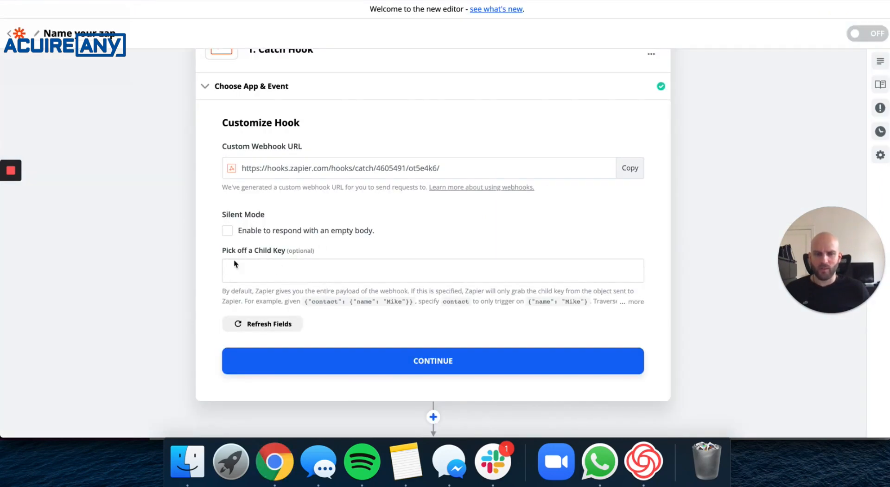
{"action": "left_click", "coordinate": [450, 363]}
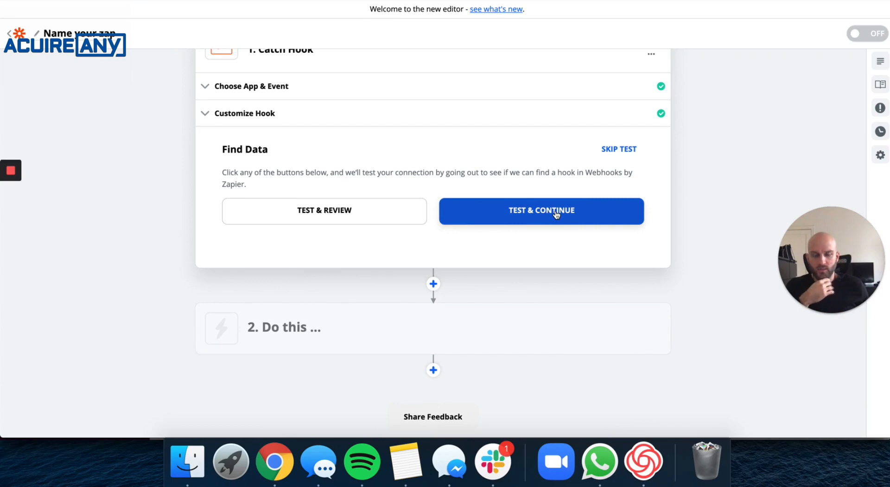
{"action": "right_click", "coordinate": [274, 459]}
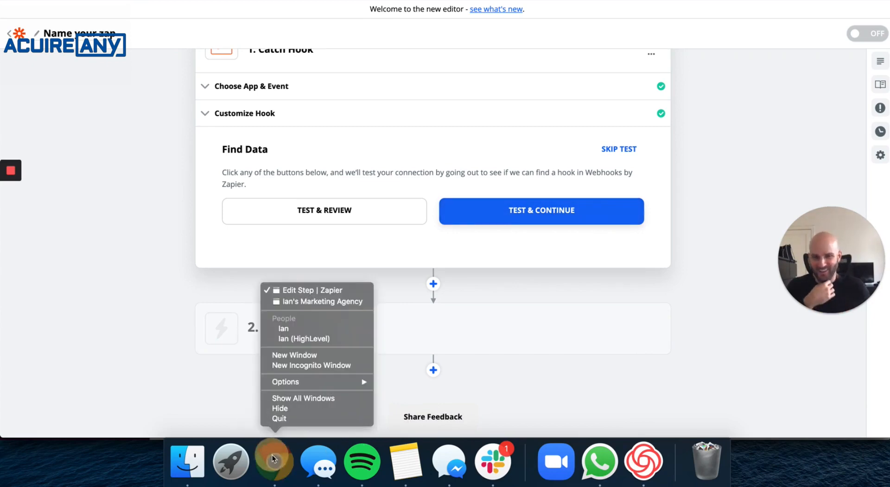
{"action": "left_click", "coordinate": [330, 302]}
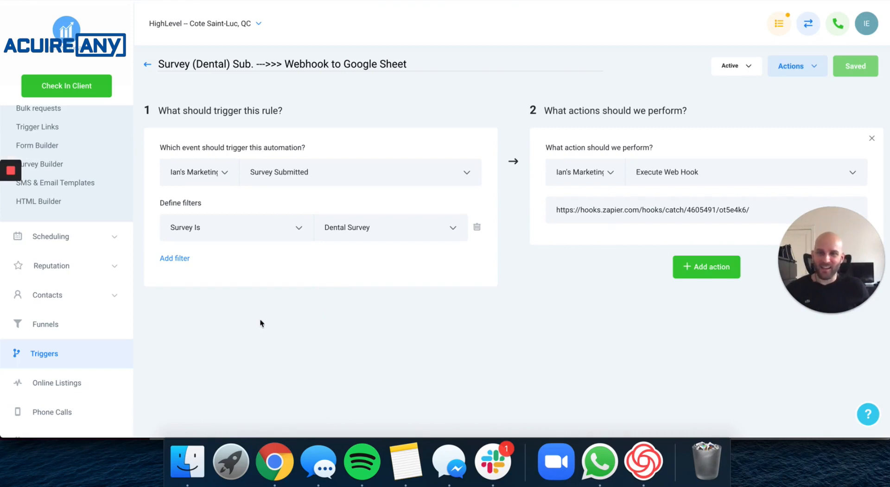
Open the Dental Survey from the Survey Builder list.
{"action": "scroll", "coordinate": [93, 278], "scroll_direction": "up", "scroll_amount": 5}
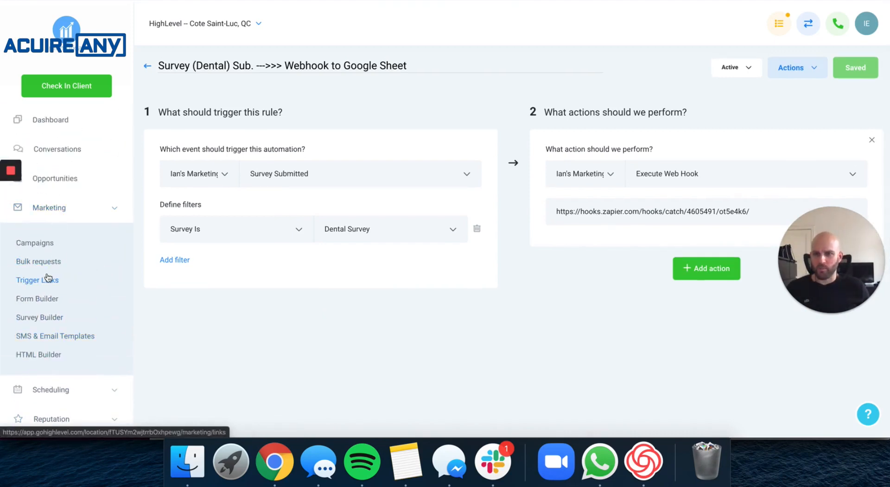
{"action": "left_click", "coordinate": [43, 318]}
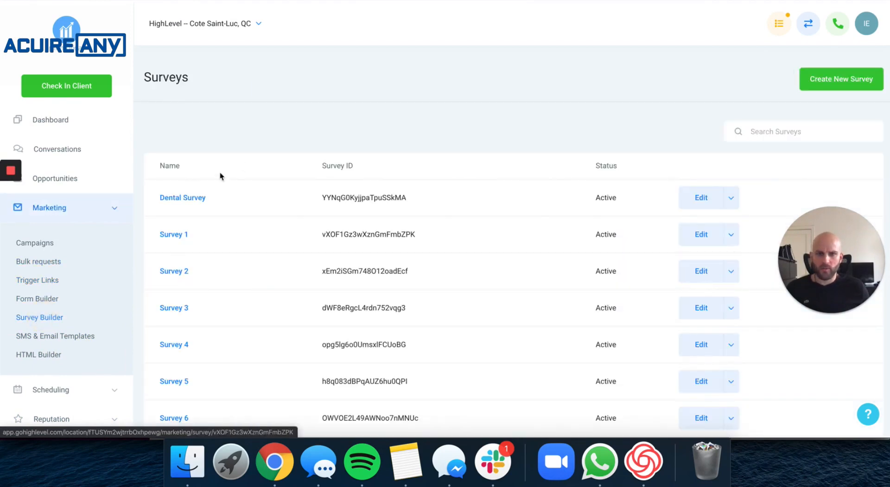
{"action": "left_click", "coordinate": [183, 198]}
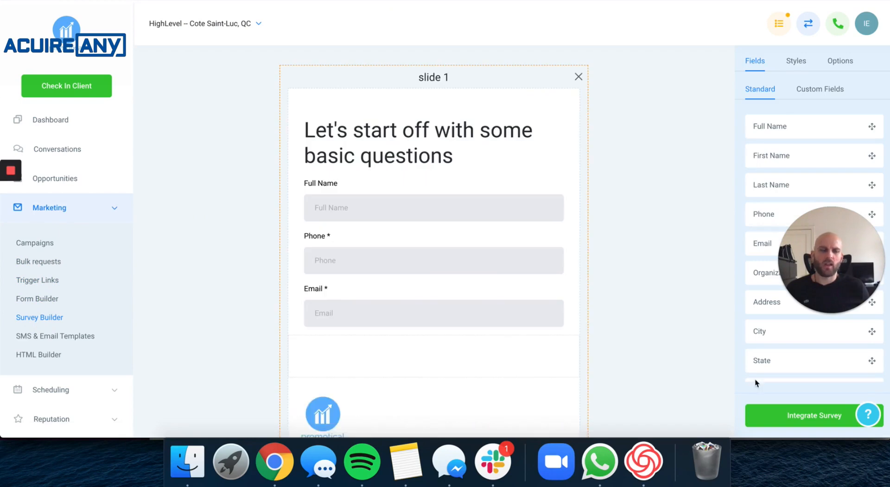
Copy the survey's share link from Integrate Survey and paste it into a new incognito window.
{"action": "left_click", "coordinate": [825, 420]}
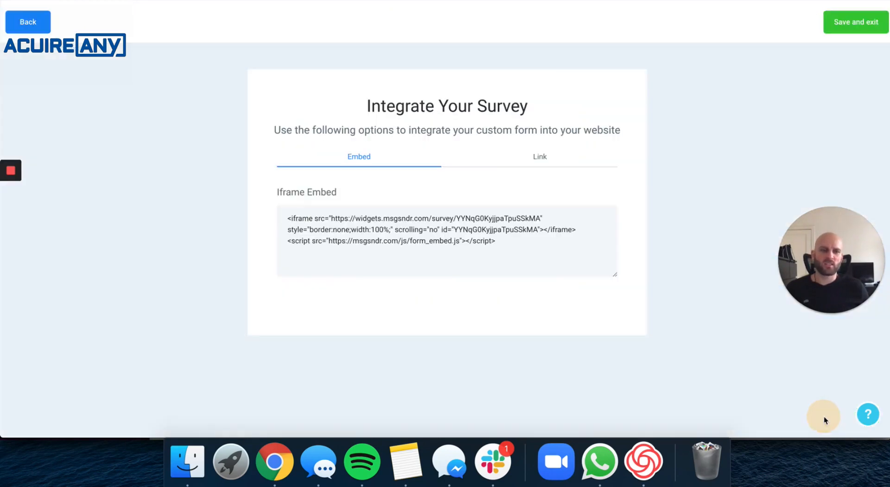
{"action": "left_click", "coordinate": [539, 158]}
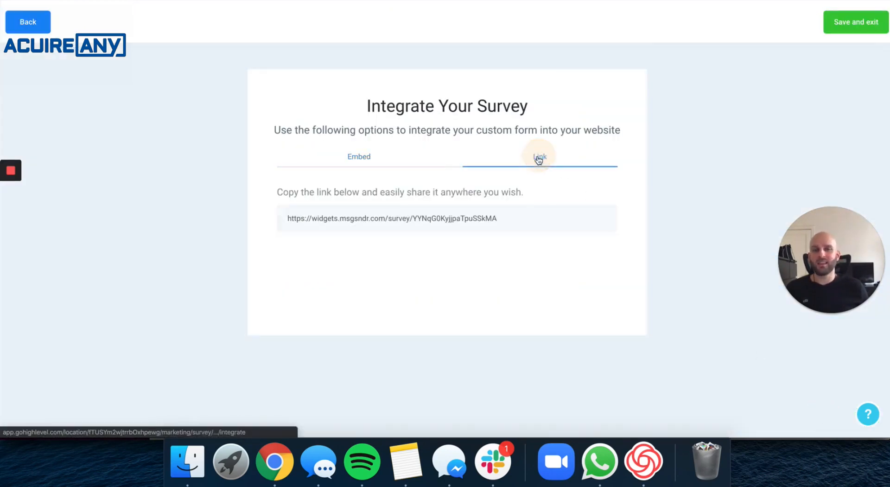
{"action": "double_click", "coordinate": [401, 227]}
{"action": "triple_click", "coordinate": [400, 226]}
{"action": "key", "text": "super+c"}
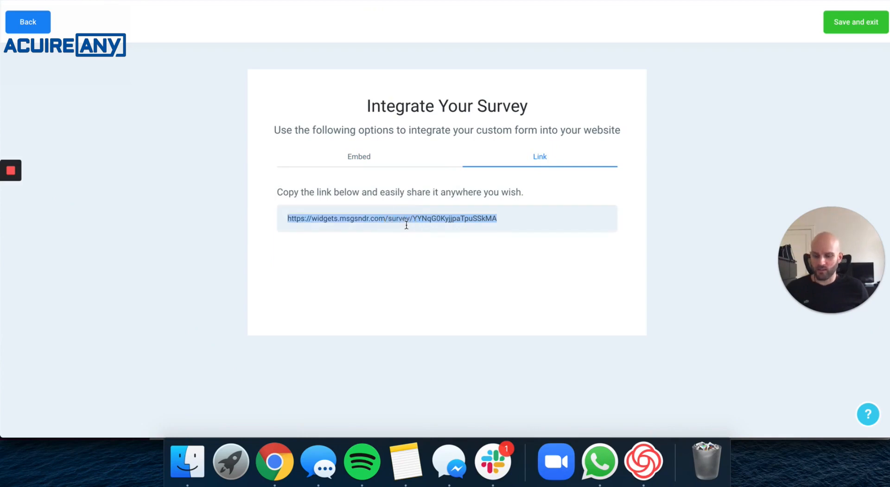
{"action": "key", "text": "super+shift+n"}
{"action": "key", "text": "super+v"}
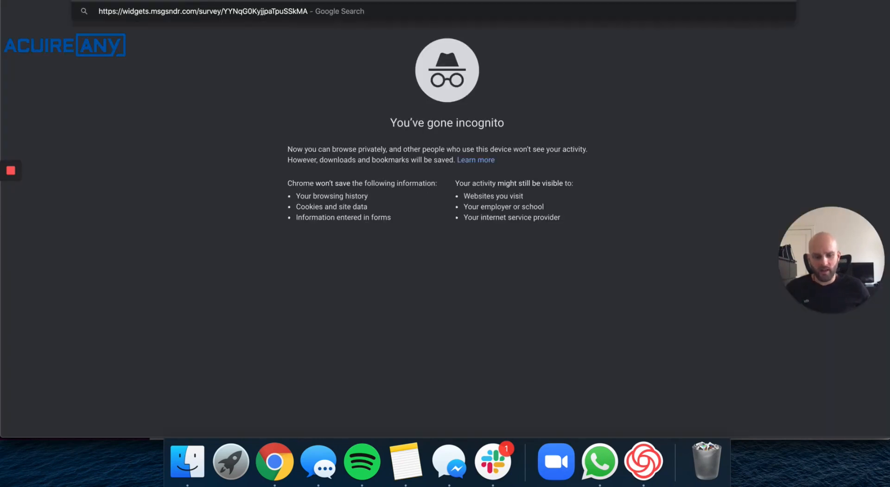
Load the survey and fill in a test respondent's full name, phone and email.
{"action": "key", "text": "Return"}
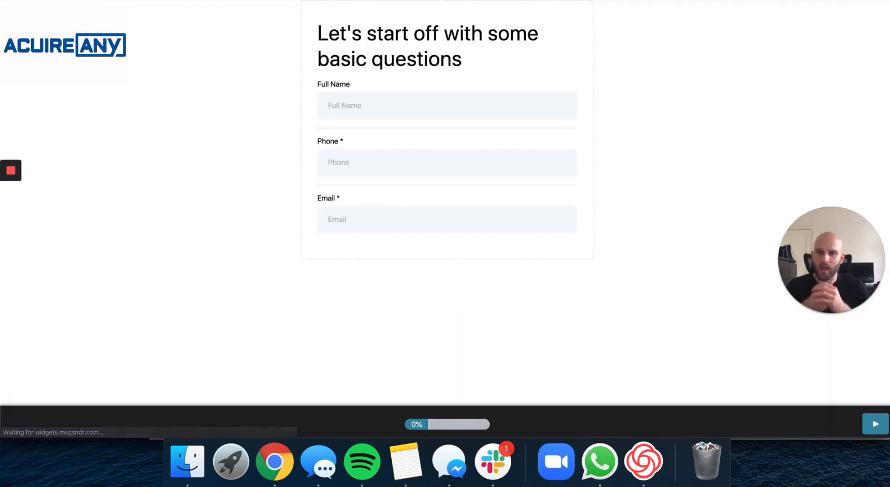
{"action": "left_click", "coordinate": [392, 101]}
{"action": "type", "text": "Jeffrey Test God"}
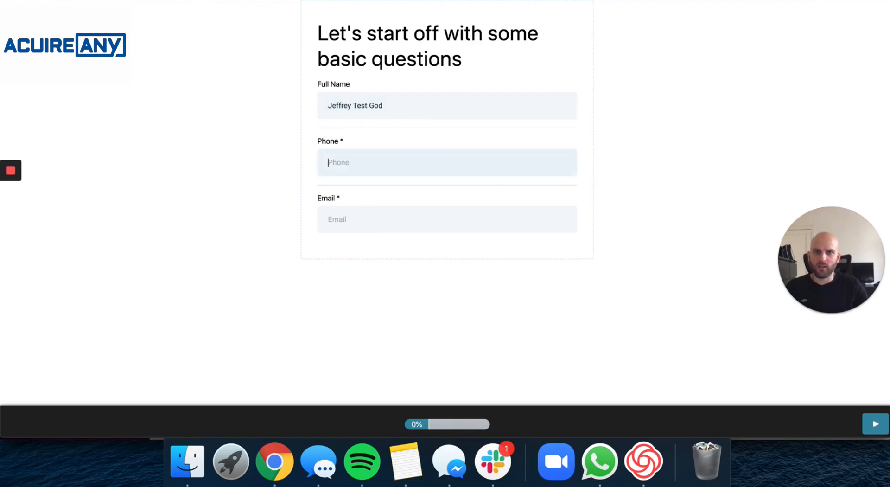
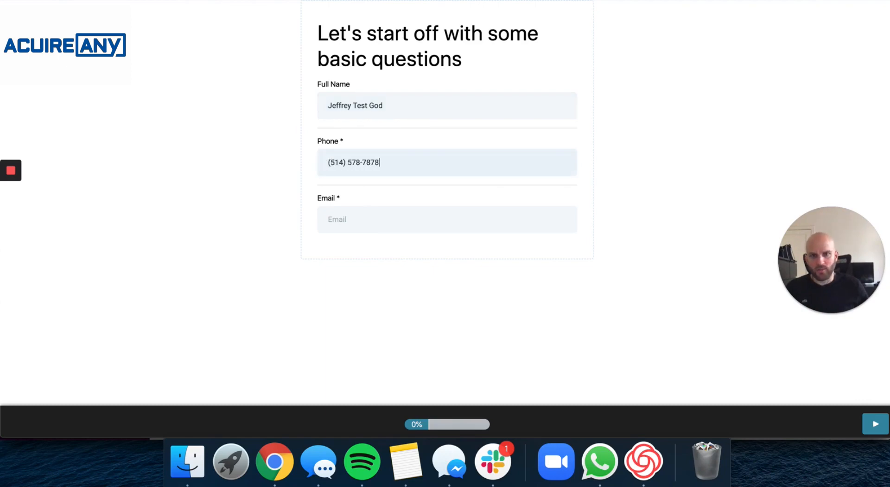
{"action": "left_click", "coordinate": [378, 217]}
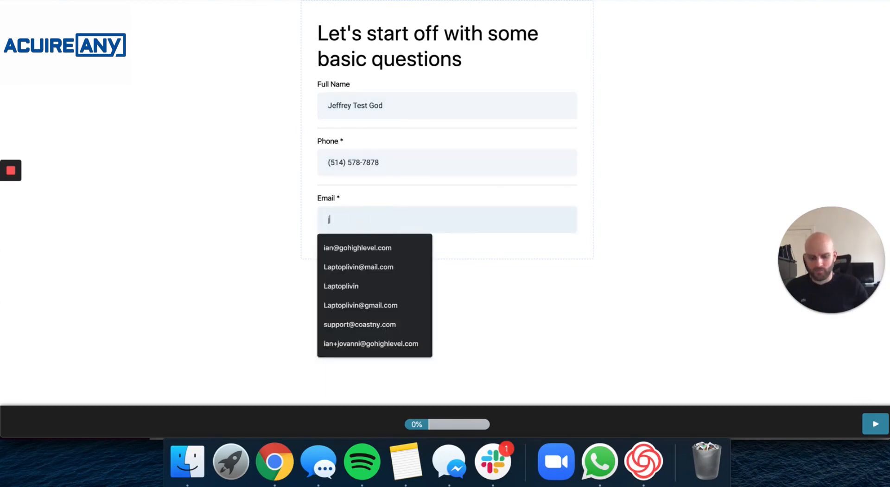
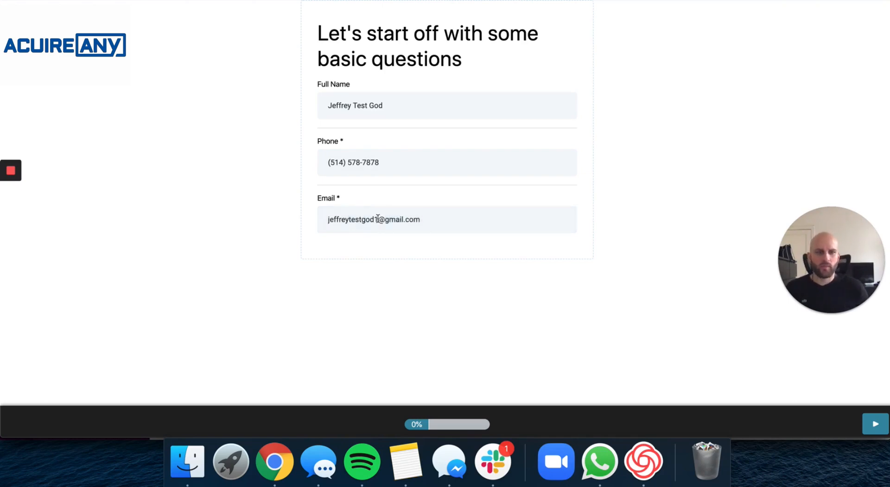
Answer Braces as the service and Over $5000 as the budget, then submit.
{"action": "left_click", "coordinate": [876, 423]}
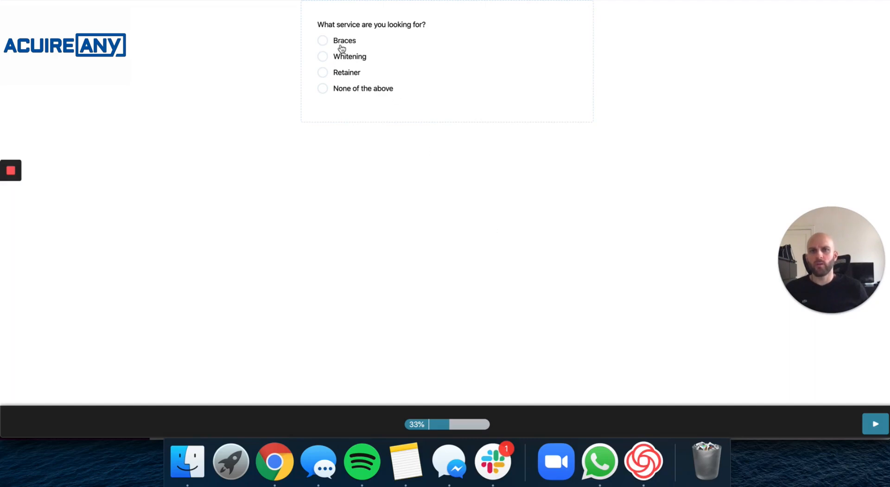
{"action": "left_click", "coordinate": [324, 40]}
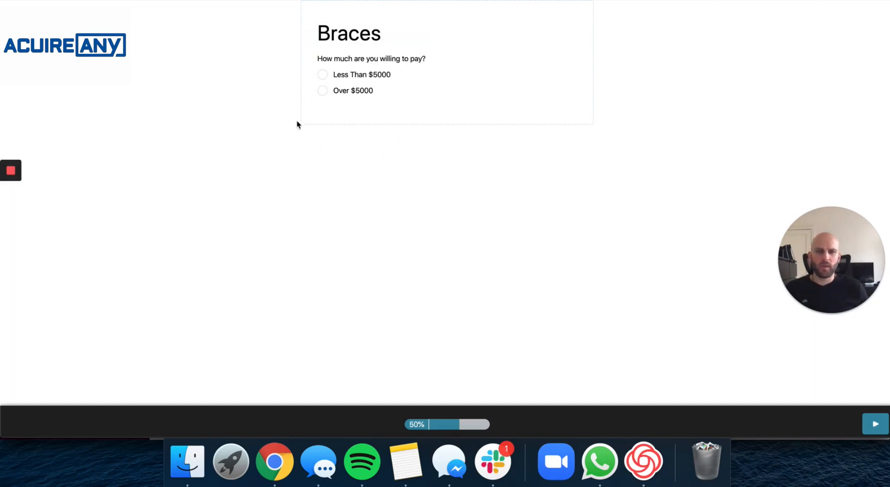
{"action": "left_click", "coordinate": [322, 91]}
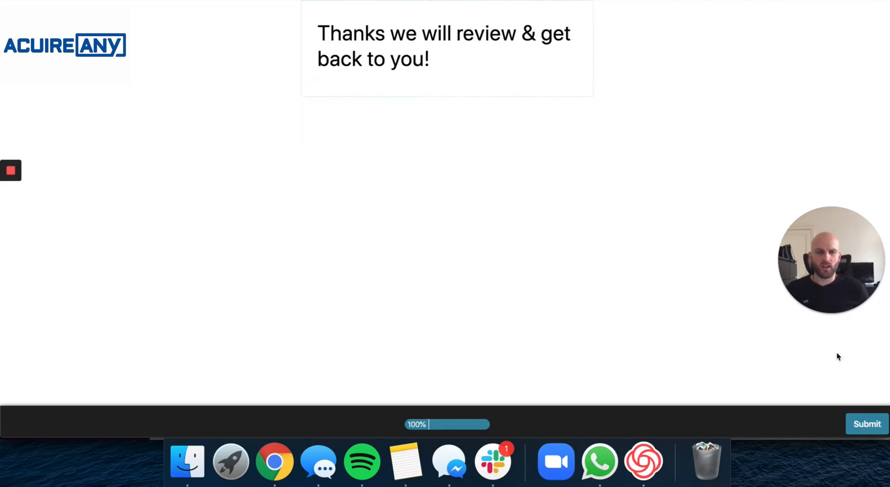
{"action": "left_click", "coordinate": [862, 424]}
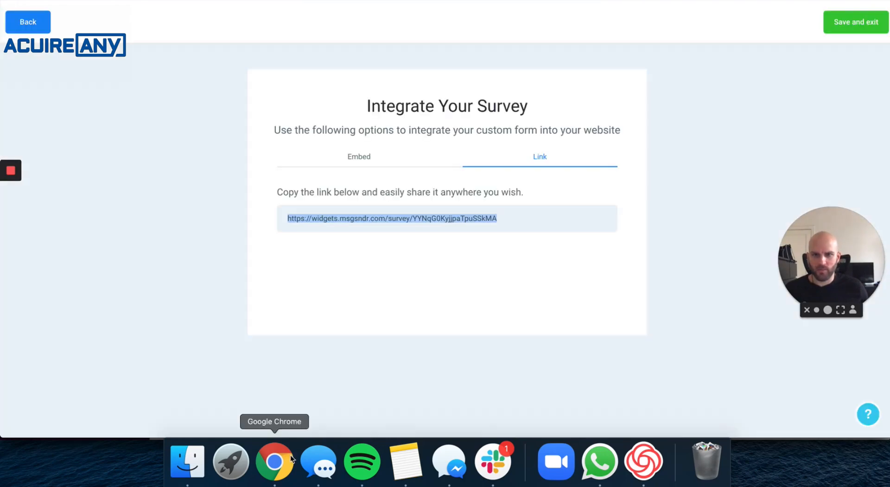
Back in Zapier, test the Catch Hook trigger to pull the new survey submission.
{"action": "right_click", "coordinate": [291, 459]}
{"action": "left_click", "coordinate": [313, 291]}
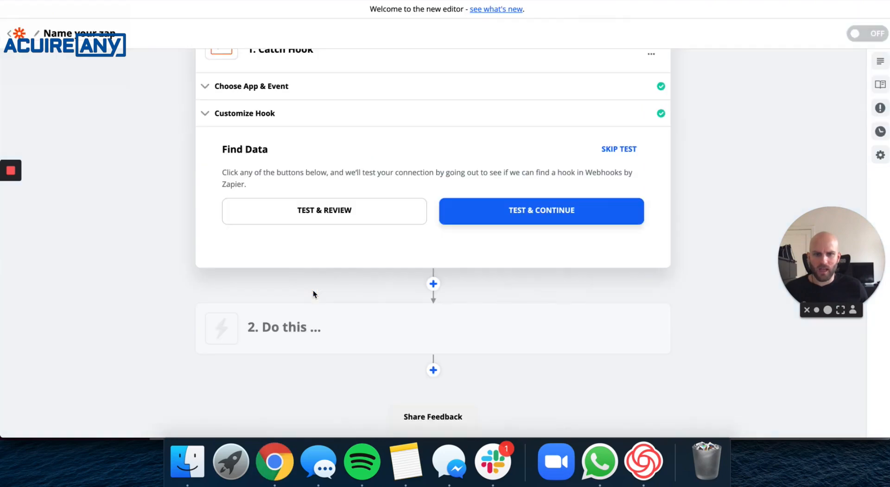
{"action": "left_click", "coordinate": [541, 210]}
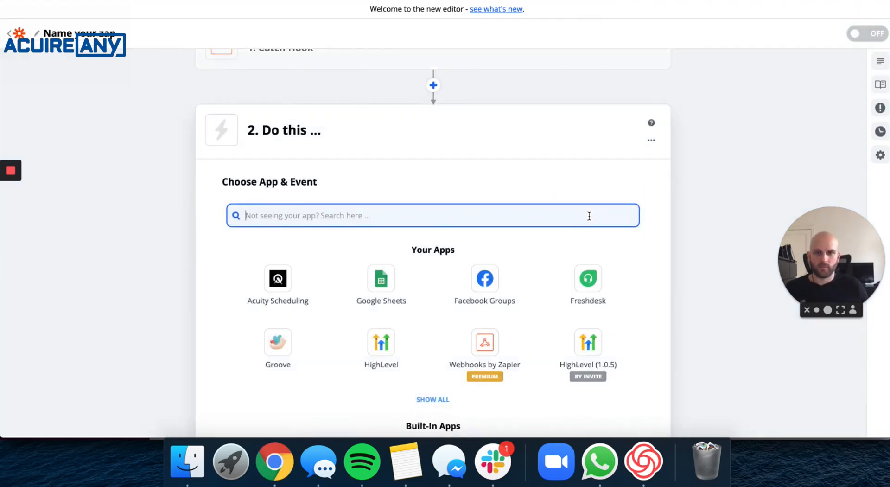
{"action": "scroll", "coordinate": [467, 230], "scroll_direction": "up", "scroll_amount": 2}
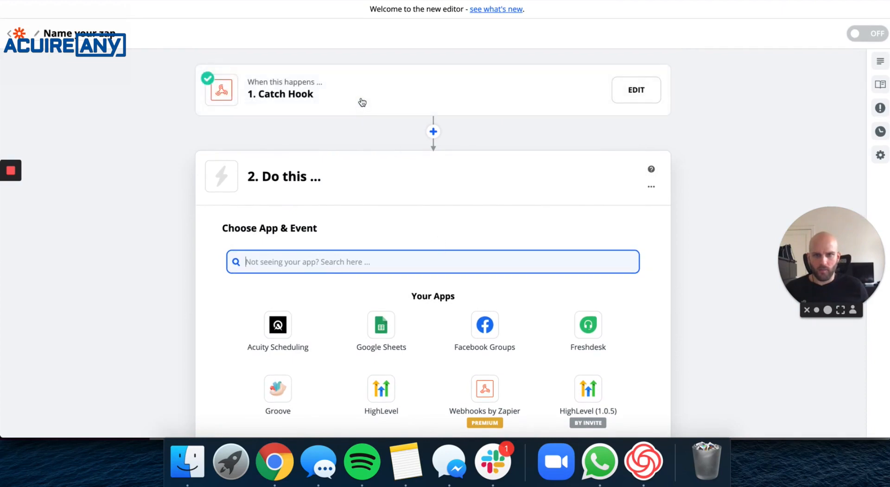
{"action": "left_click", "coordinate": [623, 91]}
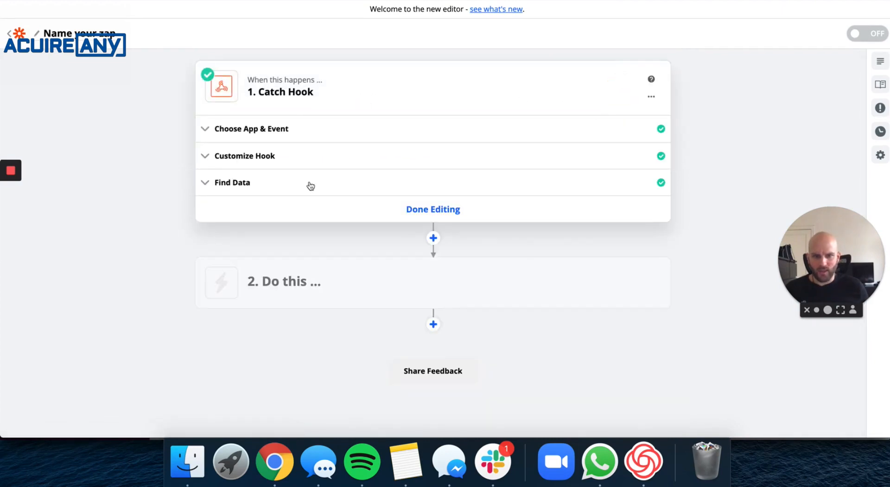
{"action": "left_click", "coordinate": [332, 188]}
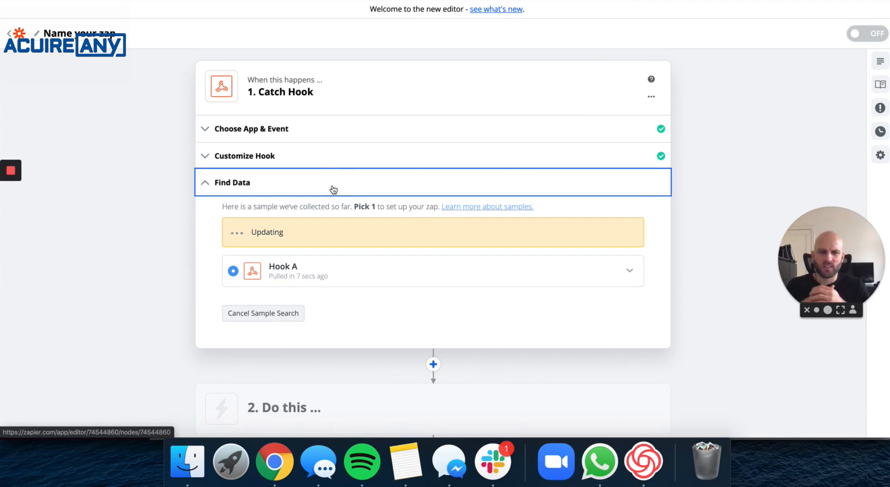
Expand sample Hook A and review its contact fields and Braces and Over $5000 answers.
{"action": "left_click", "coordinate": [629, 271]}
{"action": "scroll", "coordinate": [610, 302], "scroll_direction": "down", "scroll_amount": 10}
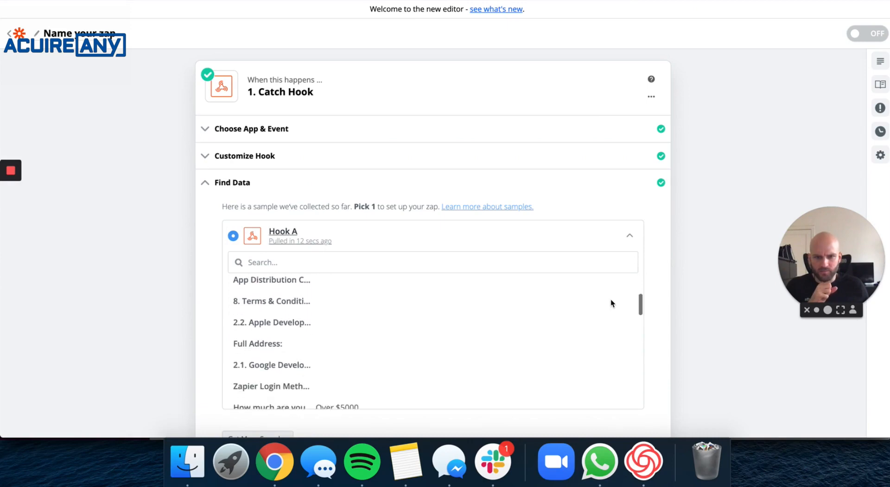
{"action": "scroll", "coordinate": [610, 301], "scroll_direction": "up", "scroll_amount": 3}
{"action": "scroll", "coordinate": [611, 301], "scroll_direction": "up", "scroll_amount": 3}
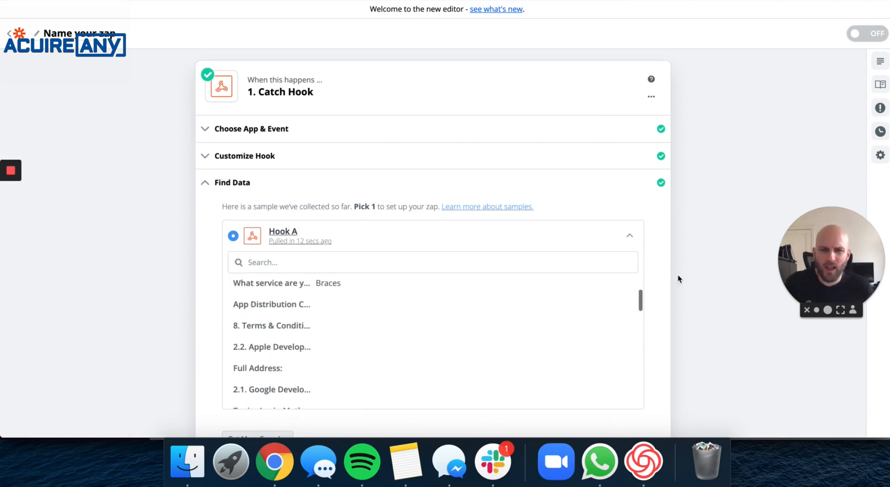
{"action": "scroll", "coordinate": [682, 276], "scroll_direction": "down", "scroll_amount": 5}
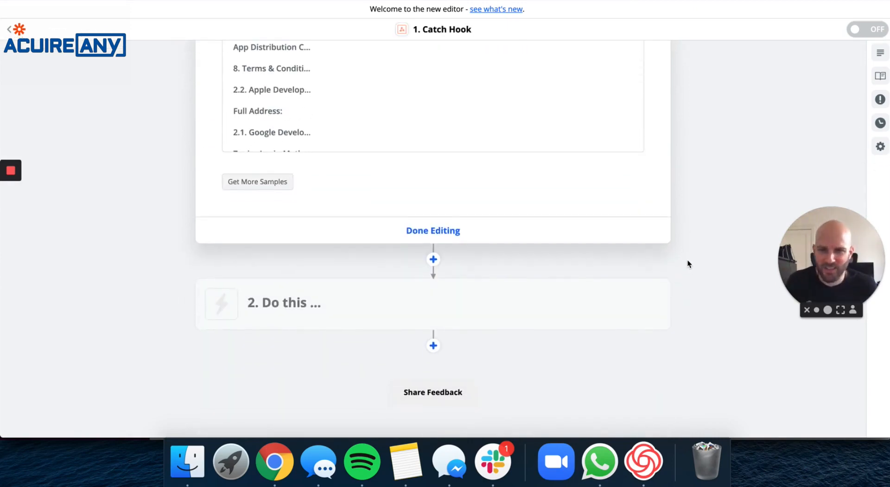
{"action": "scroll", "coordinate": [687, 260], "scroll_direction": "up", "scroll_amount": 4}
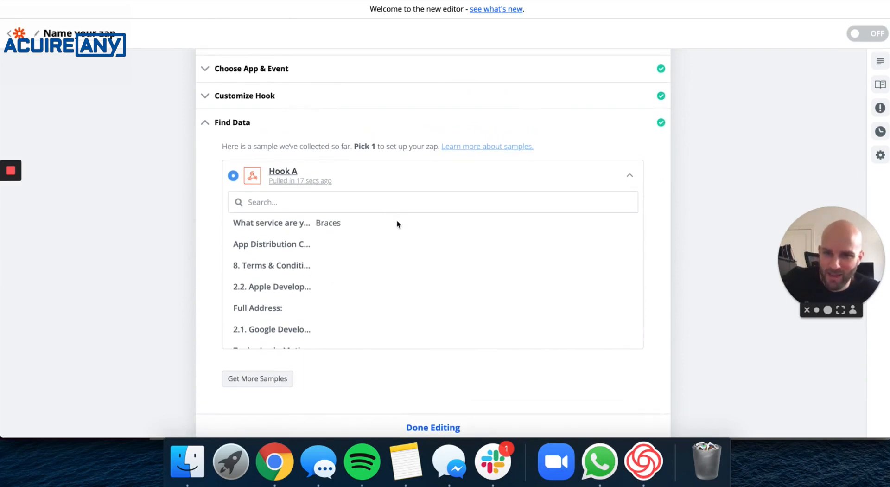
{"action": "scroll", "coordinate": [421, 272], "scroll_direction": "up", "scroll_amount": 3}
{"action": "scroll", "coordinate": [399, 310], "scroll_direction": "up", "scroll_amount": 1}
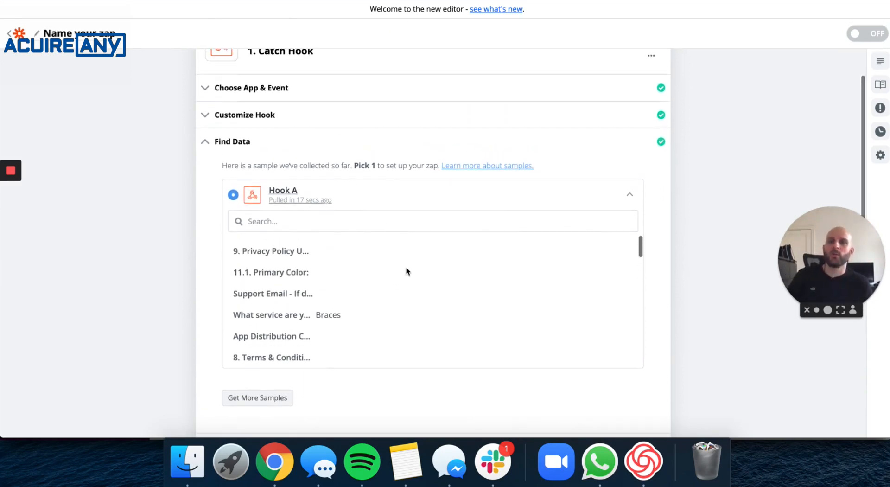
{"action": "scroll", "coordinate": [407, 268], "scroll_direction": "down", "scroll_amount": 1}
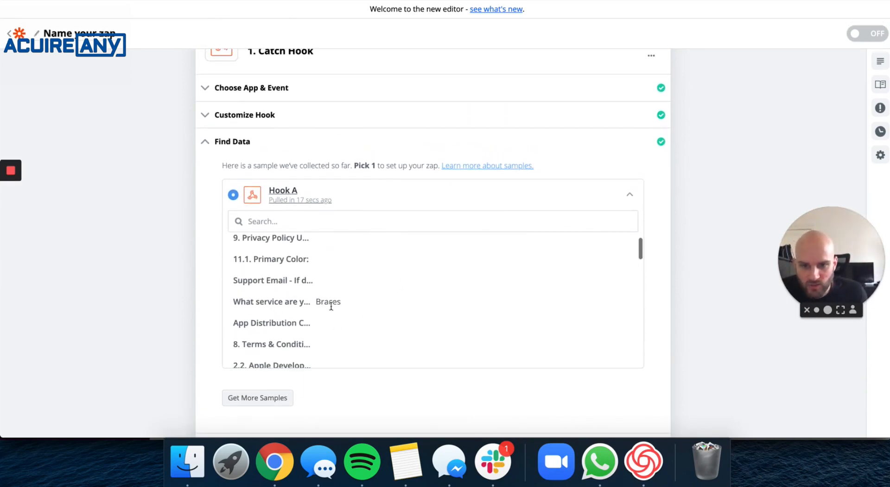
{"action": "scroll", "coordinate": [333, 307], "scroll_direction": "up", "scroll_amount": 1}
{"action": "scroll", "coordinate": [343, 304], "scroll_direction": "down", "scroll_amount": 5}
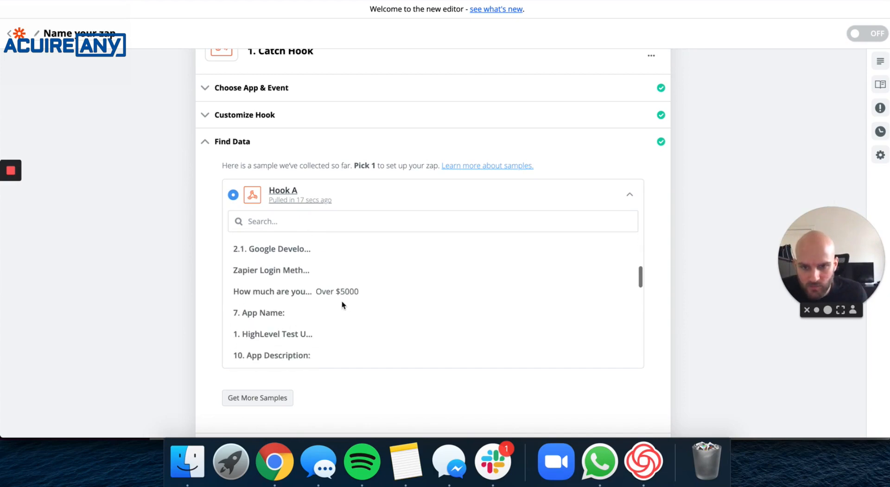
{"action": "scroll", "coordinate": [346, 303], "scroll_direction": "down", "scroll_amount": 10}
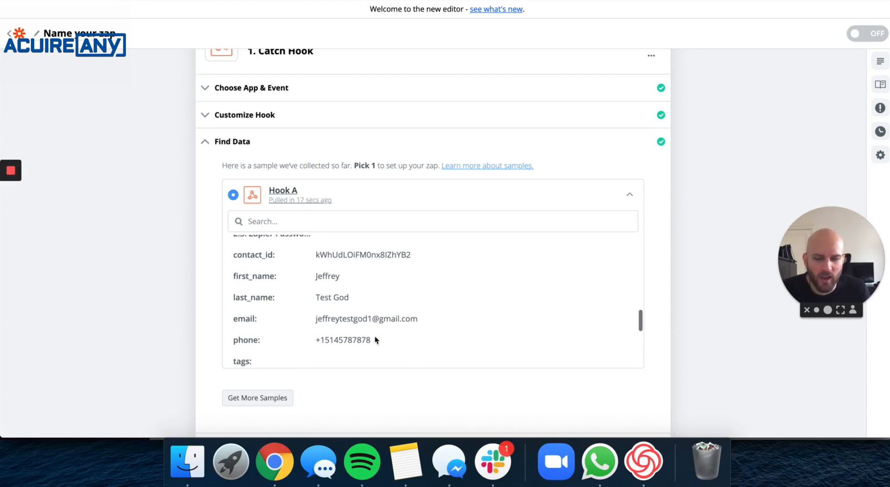
{"action": "scroll", "coordinate": [366, 327], "scroll_direction": "up", "scroll_amount": 10}
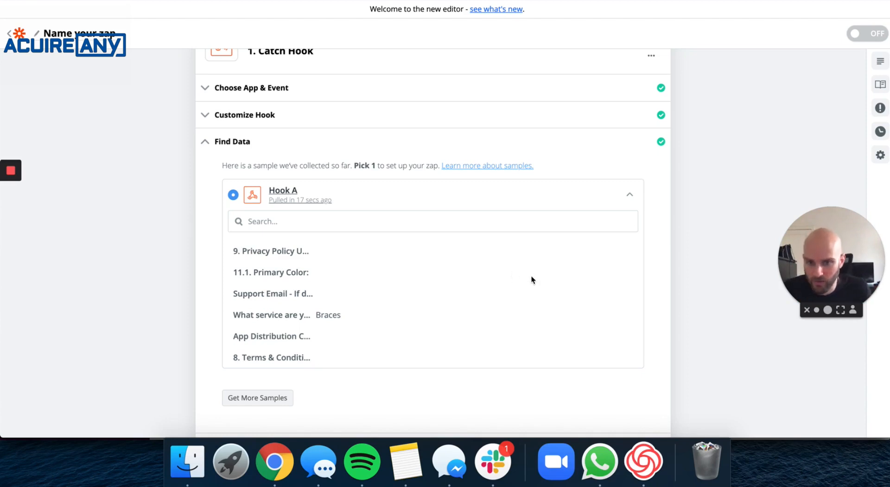
{"action": "scroll", "coordinate": [532, 280], "scroll_direction": "down", "scroll_amount": 10}
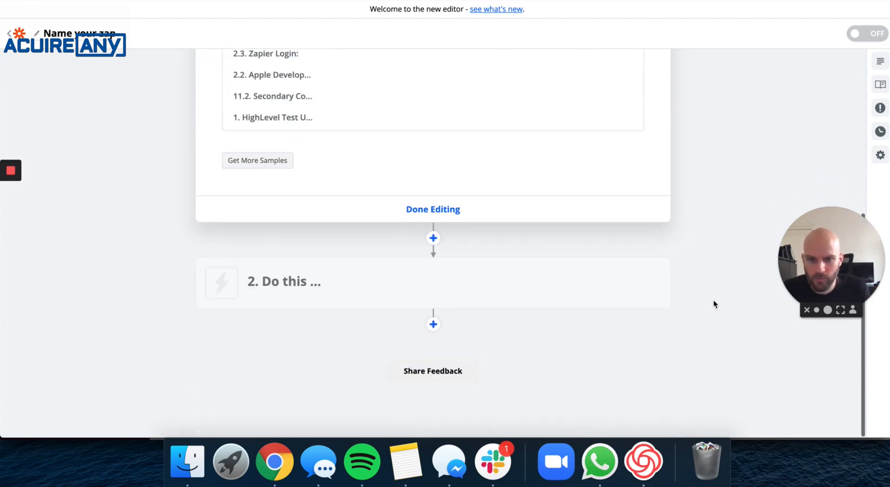
Finish the Catch Hook trigger and set the second step's app to Google Sheets.
{"action": "left_click", "coordinate": [433, 208]}
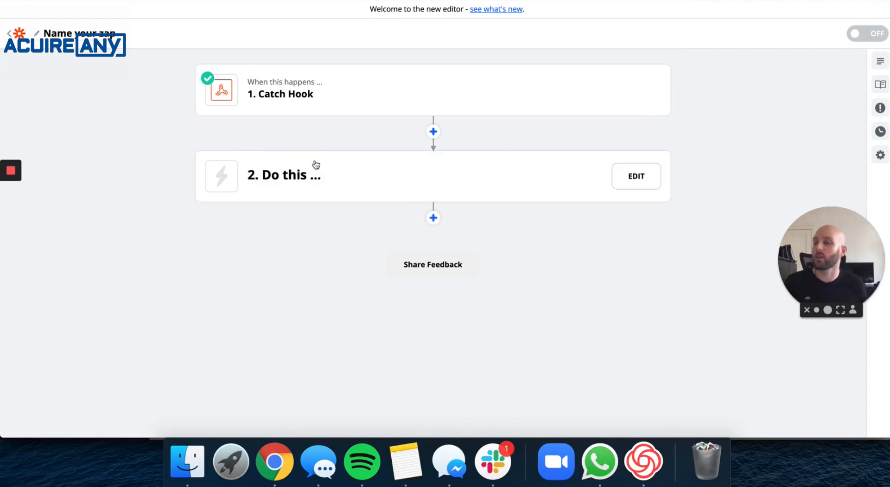
{"action": "left_click", "coordinate": [471, 169]}
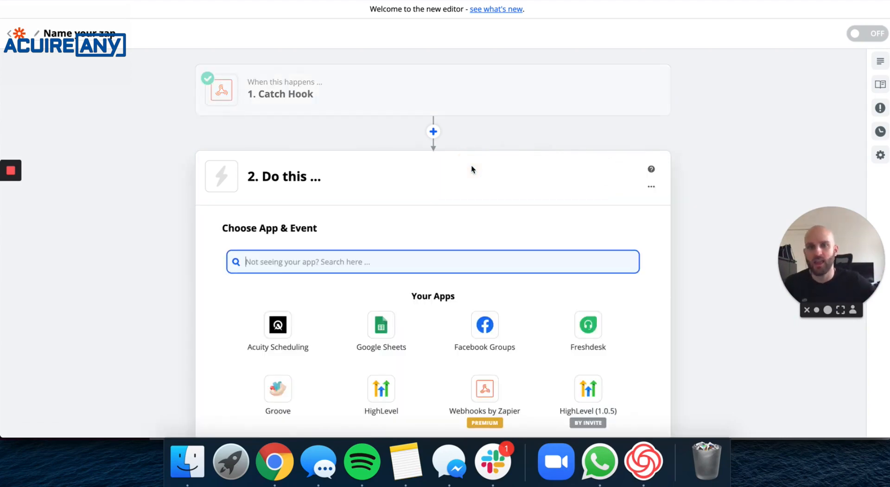
{"action": "left_click", "coordinate": [382, 328]}
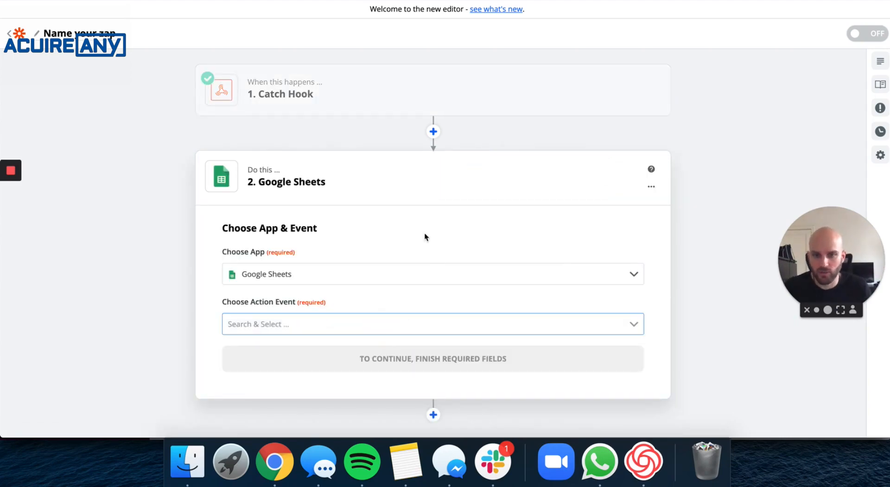
Choose Create Spreadsheet Row as the Google Sheets action event.
{"action": "left_click", "coordinate": [311, 294]}
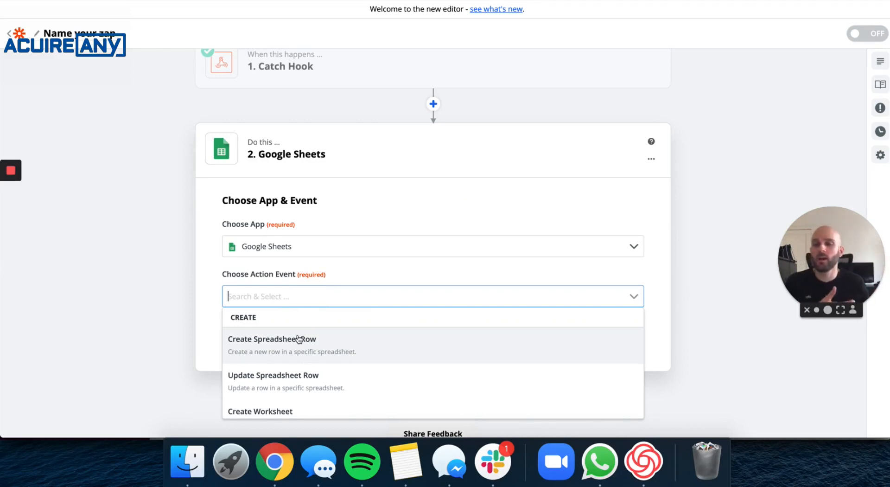
{"action": "scroll", "coordinate": [372, 354], "scroll_direction": "down", "scroll_amount": 2}
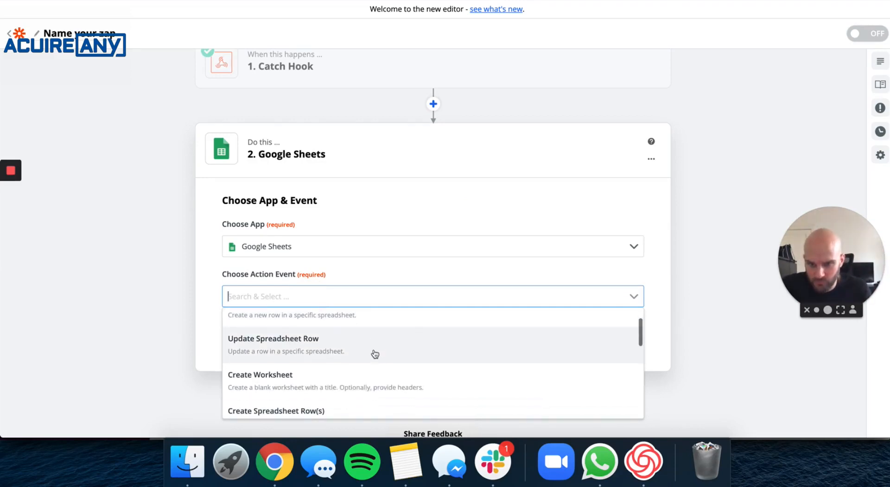
{"action": "scroll", "coordinate": [373, 355], "scroll_direction": "up", "scroll_amount": 2}
{"action": "scroll", "coordinate": [375, 356], "scroll_direction": "down", "scroll_amount": 5}
{"action": "scroll", "coordinate": [374, 356], "scroll_direction": "up", "scroll_amount": 4}
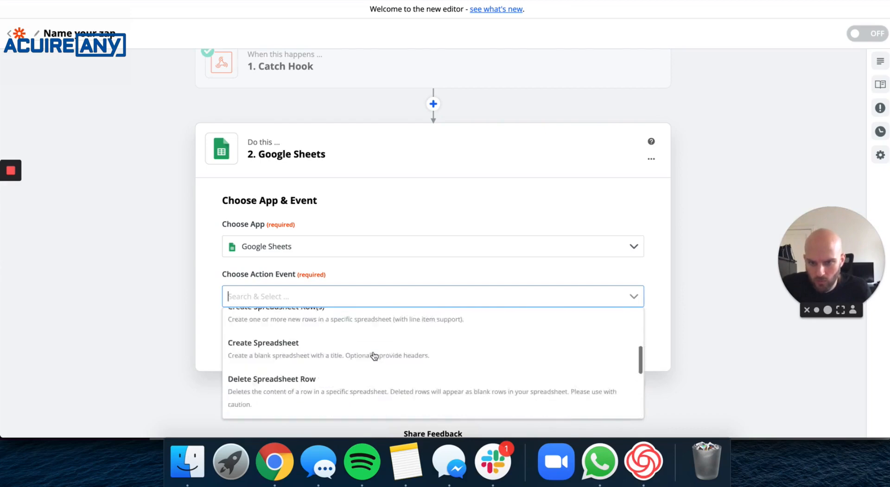
{"action": "scroll", "coordinate": [374, 356], "scroll_direction": "down", "scroll_amount": 4}
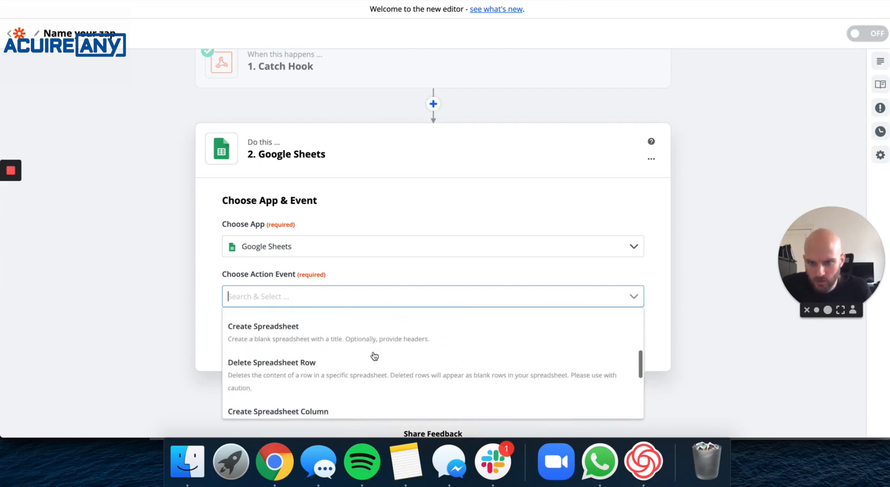
{"action": "scroll", "coordinate": [374, 355], "scroll_direction": "up", "scroll_amount": 1}
{"action": "scroll", "coordinate": [375, 356], "scroll_direction": "down", "scroll_amount": 8}
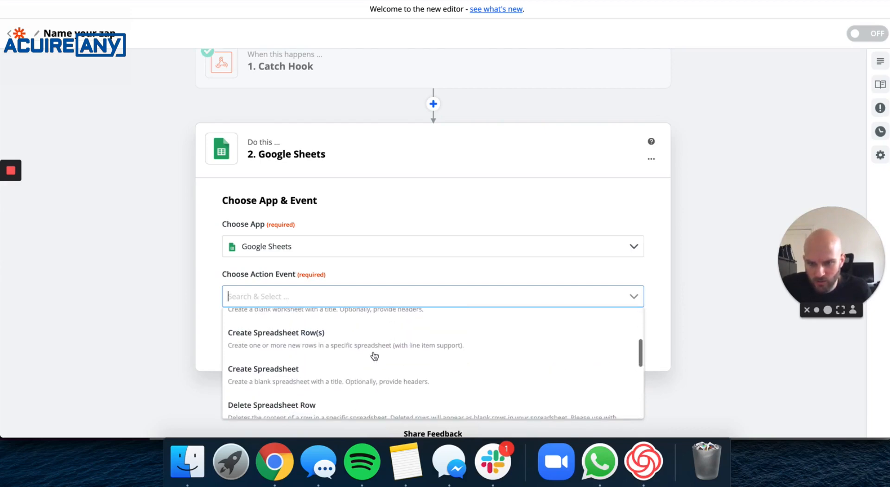
{"action": "scroll", "coordinate": [375, 319], "scroll_direction": "up", "scroll_amount": 10}
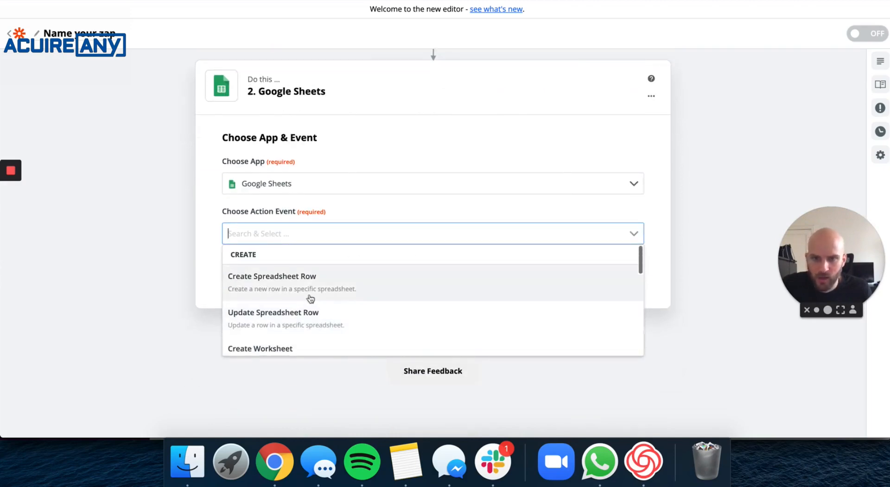
{"action": "left_click", "coordinate": [308, 281]}
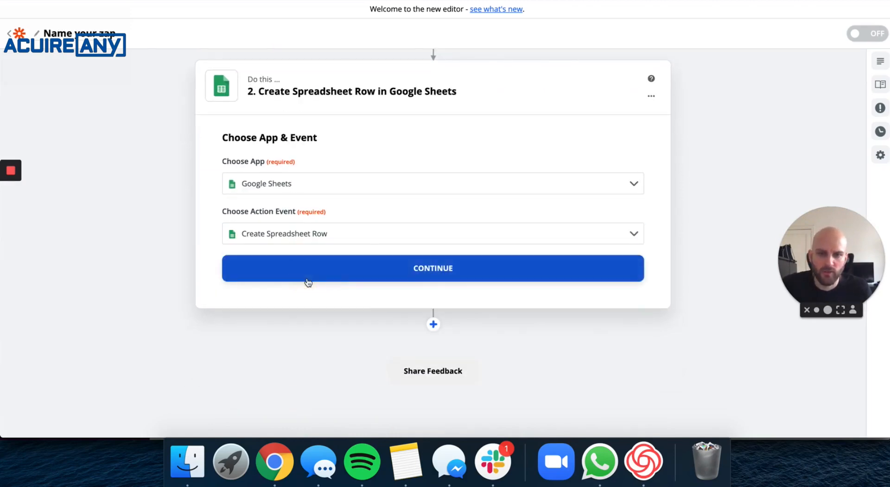
Confirm the app and event, then connect the existing Google Sheets account.
{"action": "left_click", "coordinate": [414, 268]}
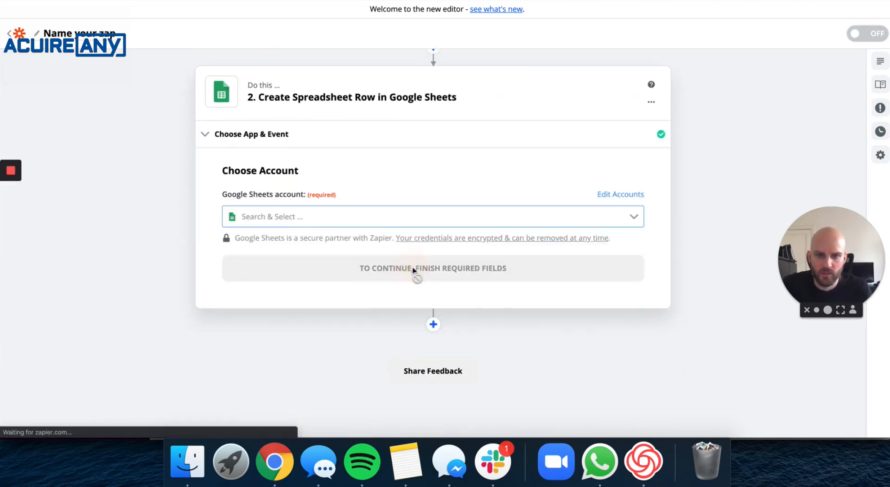
{"action": "left_click", "coordinate": [273, 216]}
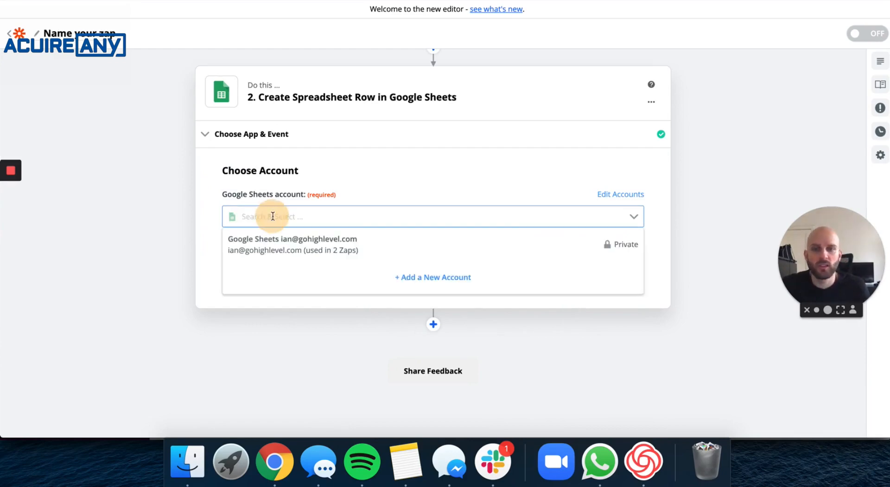
{"action": "left_click", "coordinate": [309, 246]}
{"action": "left_click", "coordinate": [439, 267]}
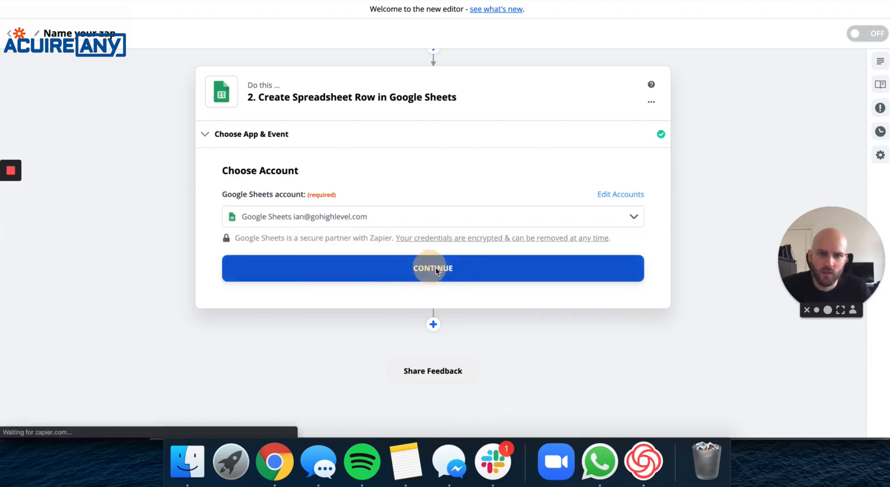
Set Drive to My Google Drive and leave the Spreadsheet field unchosen for now.
{"action": "left_click", "coordinate": [328, 232]}
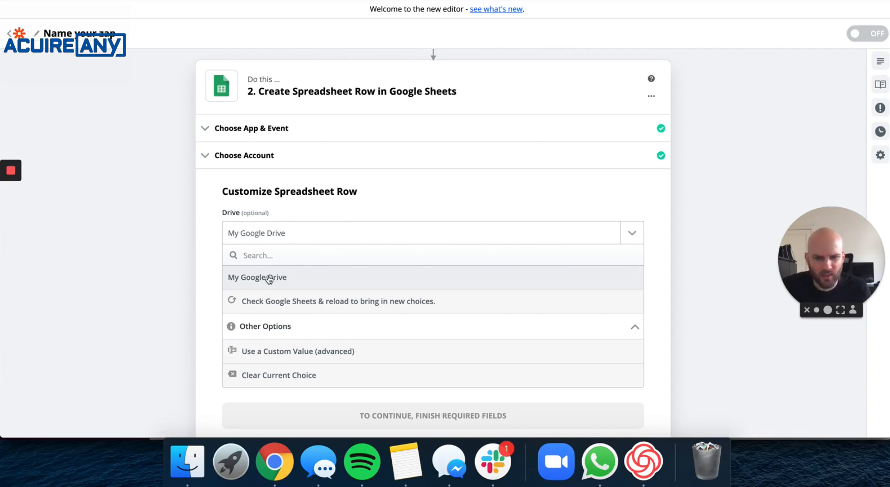
{"action": "left_click", "coordinate": [269, 278]}
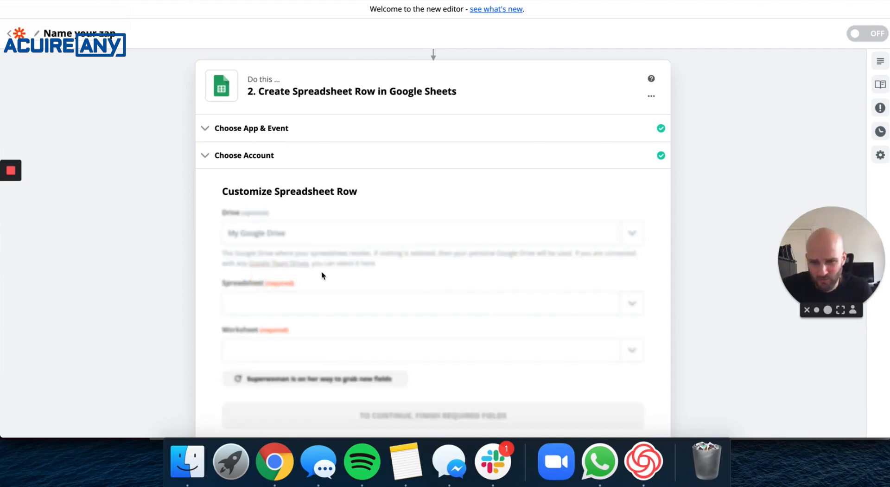
{"action": "scroll", "coordinate": [517, 258], "scroll_direction": "down", "scroll_amount": 2}
{"action": "left_click", "coordinate": [368, 273]}
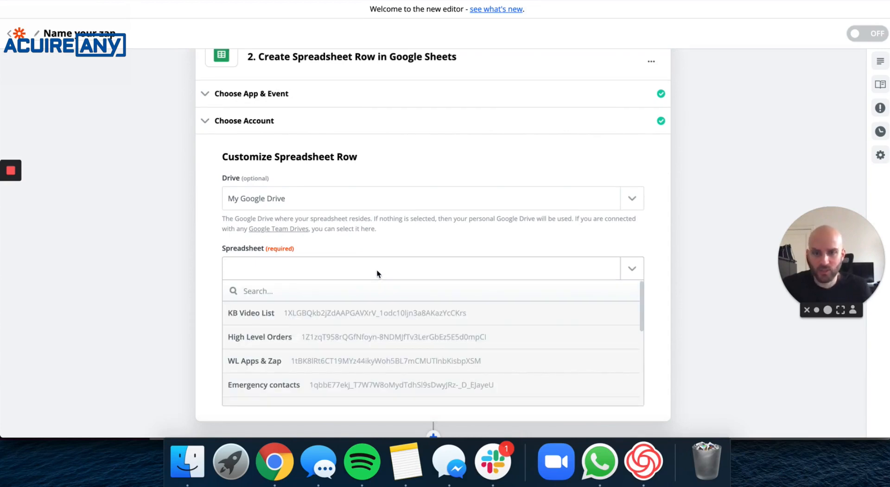
{"action": "left_click", "coordinate": [143, 253]}
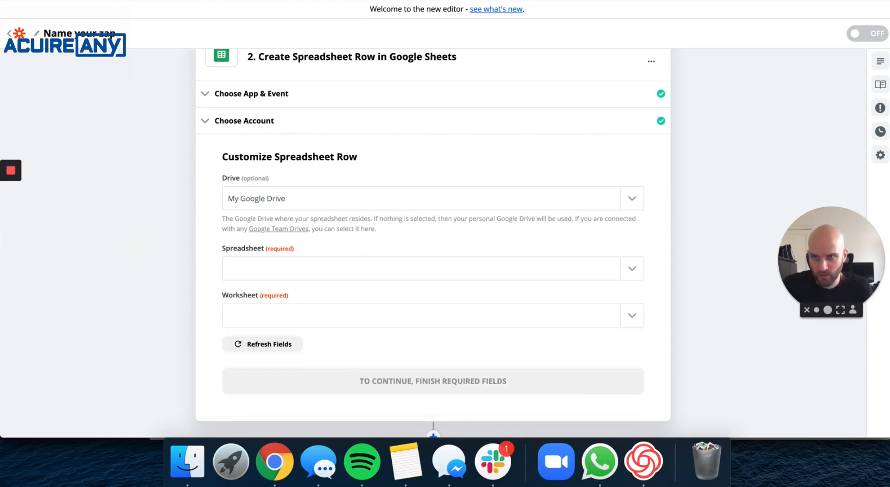
{"action": "key", "text": "ctrl+Tab"}
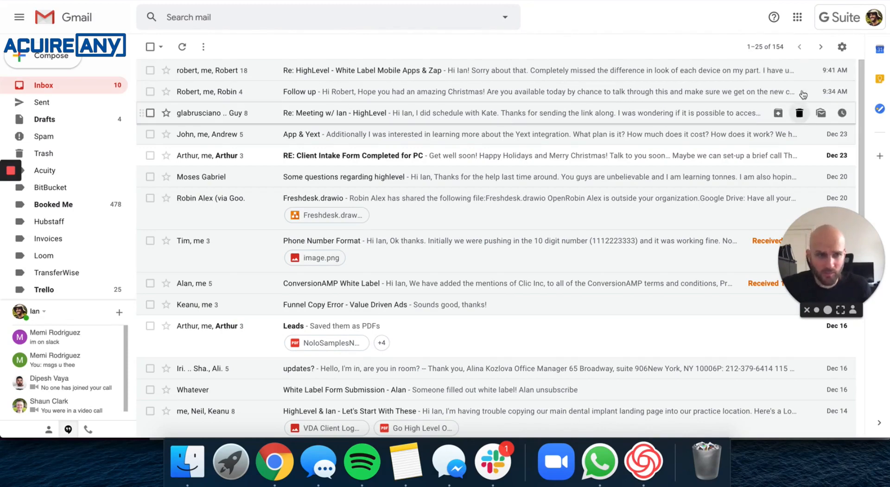
Open Google Sheets from Gmail's Google apps grid.
{"action": "left_click", "coordinate": [798, 19]}
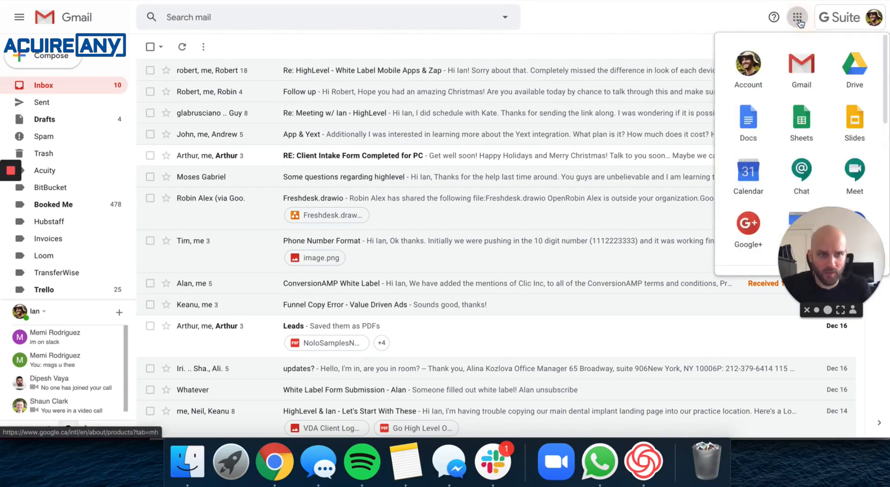
{"action": "left_click", "coordinate": [808, 120]}
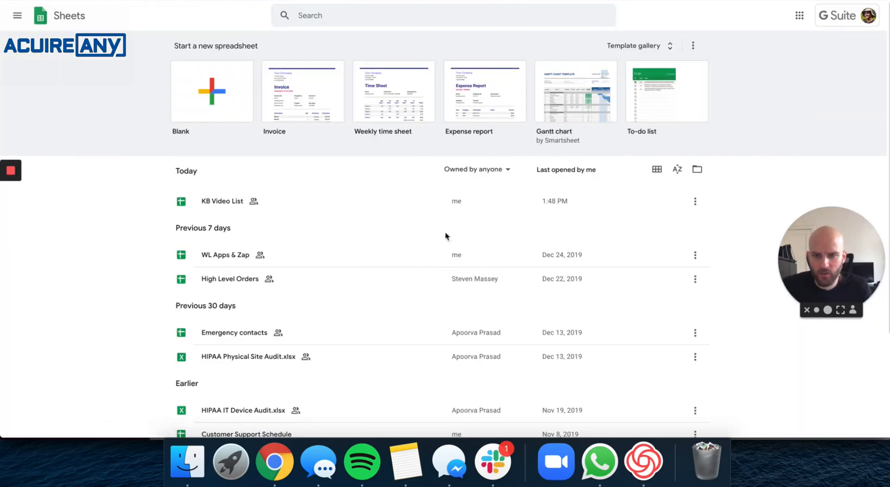
Create a blank spreadsheet titled 'Survey Submissions (HL) Test'.
{"action": "left_click", "coordinate": [201, 97]}
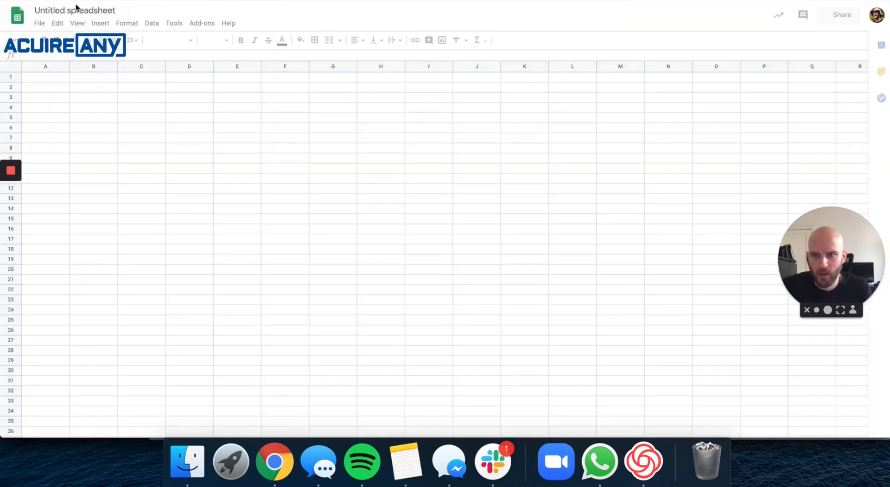
{"action": "left_click", "coordinate": [87, 10]}
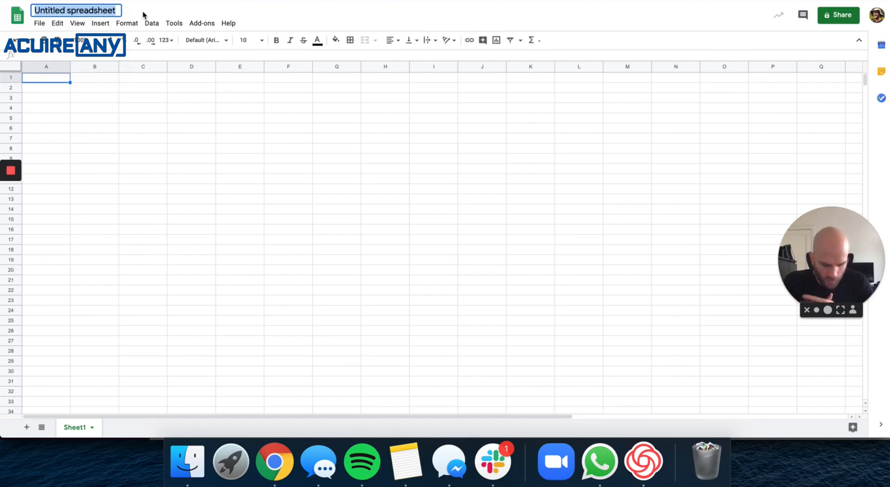
{"action": "type", "text": "Survey "}
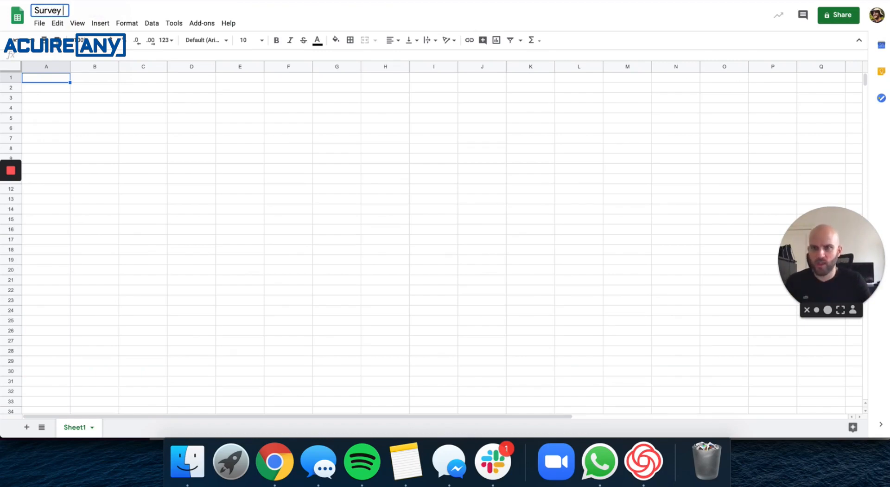
{"action": "type", "text": "Submissions"}
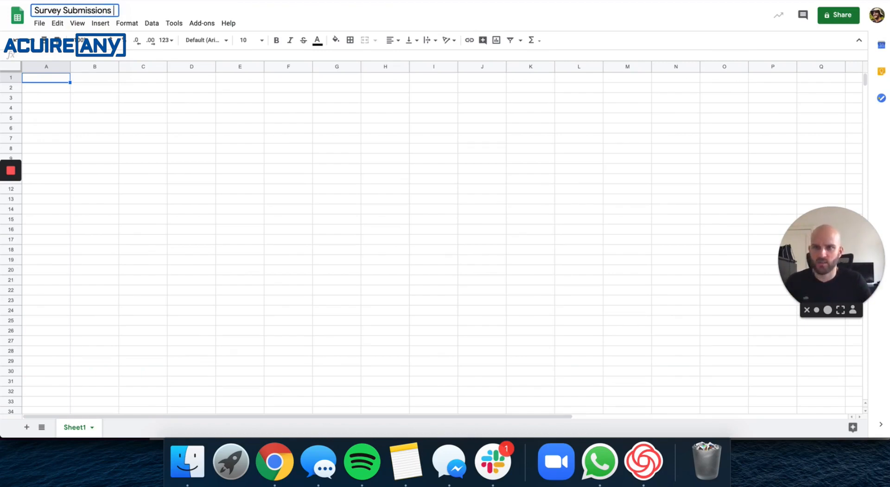
{"action": "type", "text": " (HL)"}
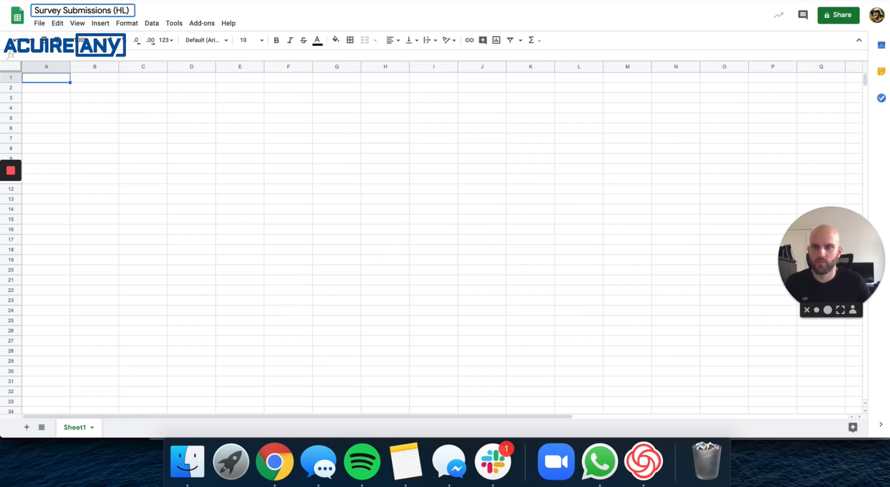
{"action": "type", "text": " Test"}
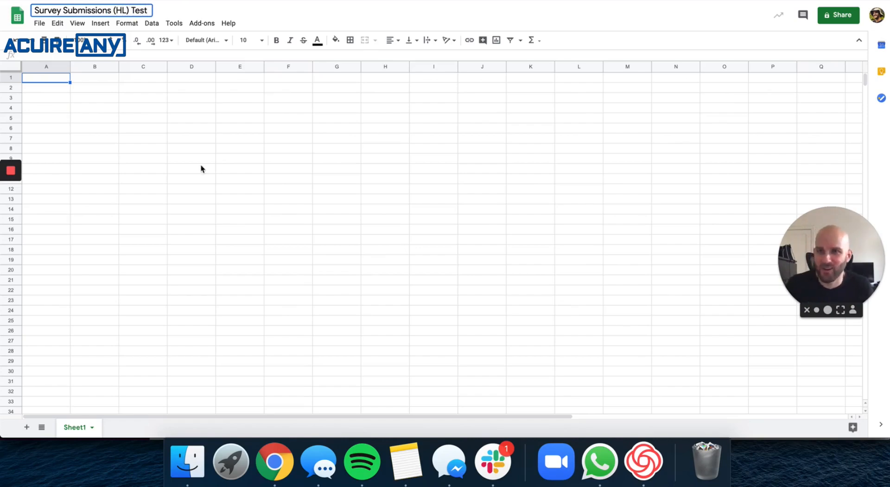
{"action": "left_click", "coordinate": [190, 160]}
{"action": "left_click", "coordinate": [58, 77]}
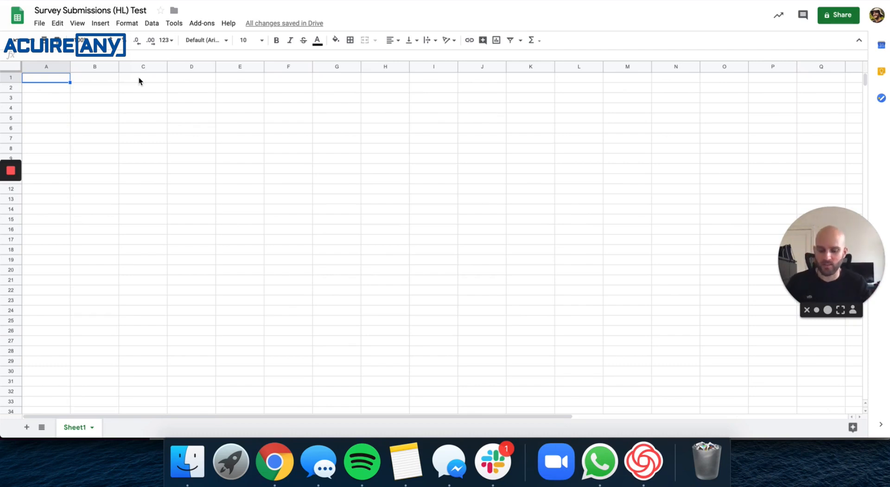
Enter headers Name, Email, Phone, Service and Willing to Pay in cells A1–E1.
{"action": "type", "text": "Name"}
{"action": "key", "text": "Tab"}
{"action": "type", "text": "Email"}
{"action": "key", "text": "Tab"}
{"action": "type", "text": "Phone"}
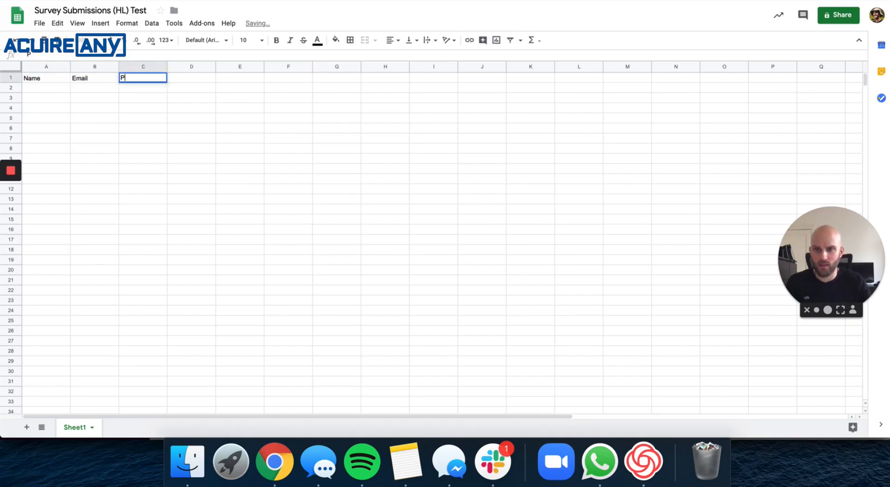
{"action": "key", "text": "Tab"}
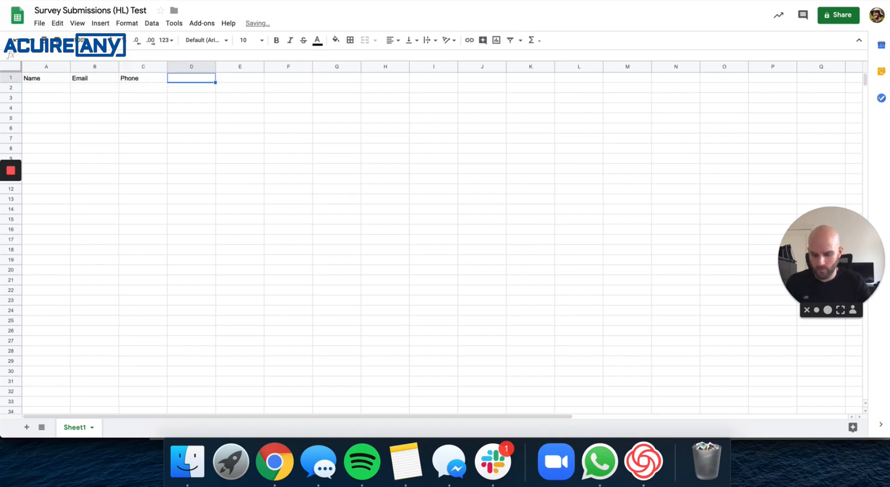
{"action": "type", "text": "Service"}
{"action": "key", "text": "Tab"}
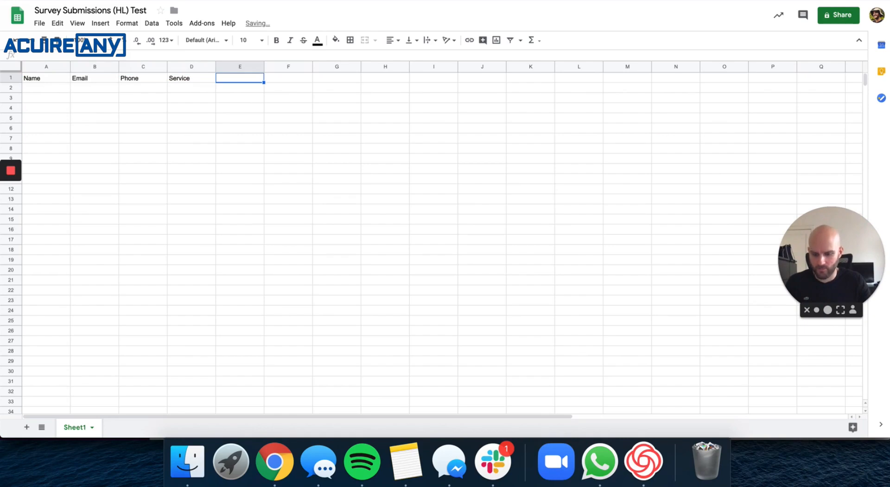
{"action": "type", "text": "Price"}
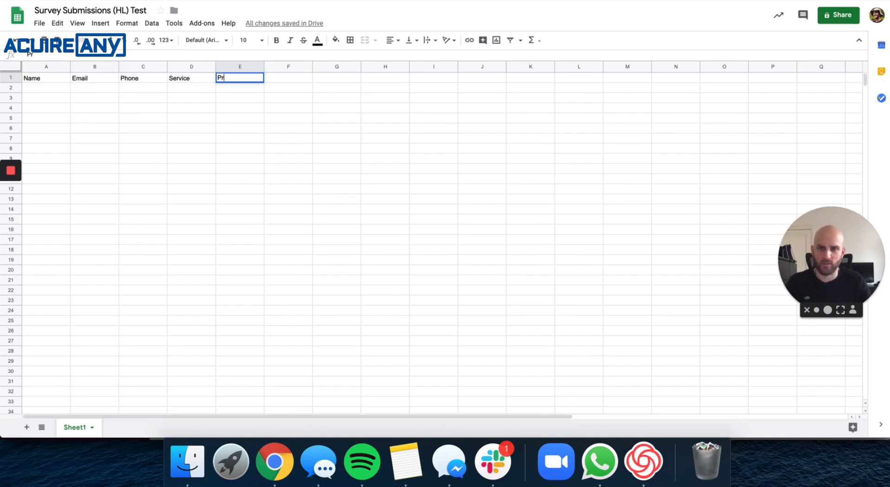
{"action": "key", "text": "BackSpace"}
{"action": "key", "text": "BackSpace"}
{"action": "key", "text": "BackSpace"}
{"action": "key", "text": "BackSpace"}
{"action": "key", "text": "BackSpace"}
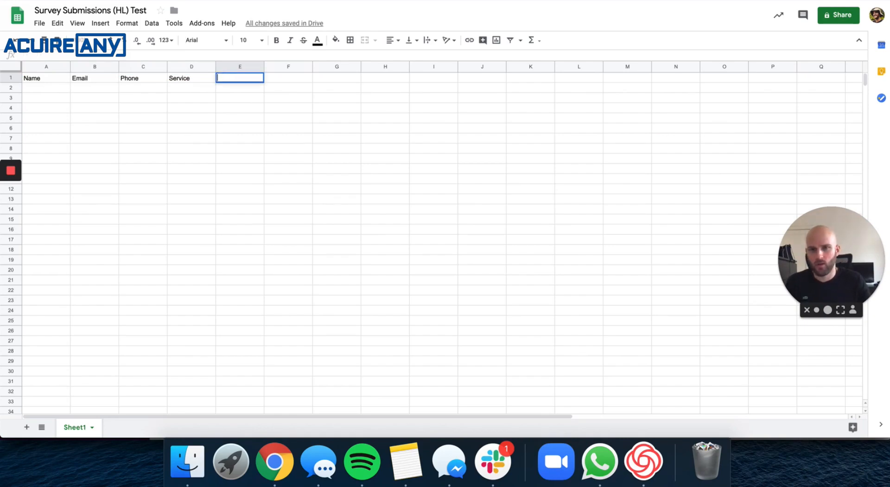
{"action": "type", "text": "Willing to Pay"}
{"action": "key", "text": "Tab"}
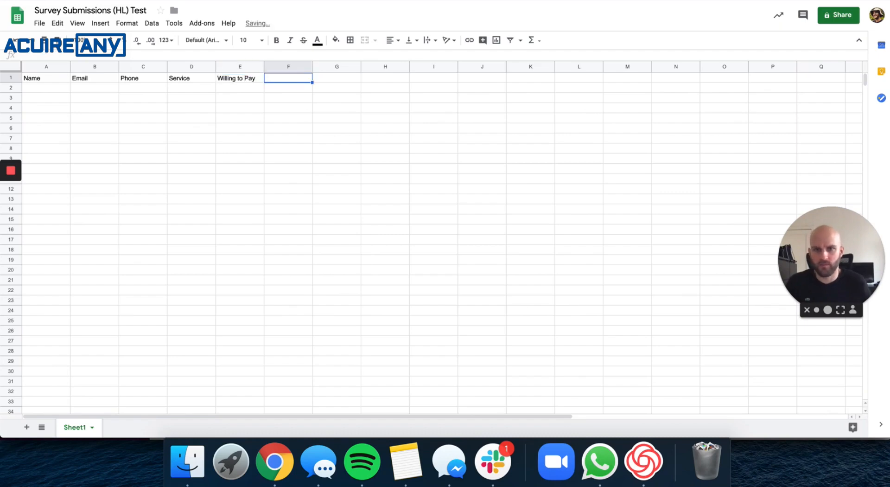
{"action": "left_click", "coordinate": [354, 163]}
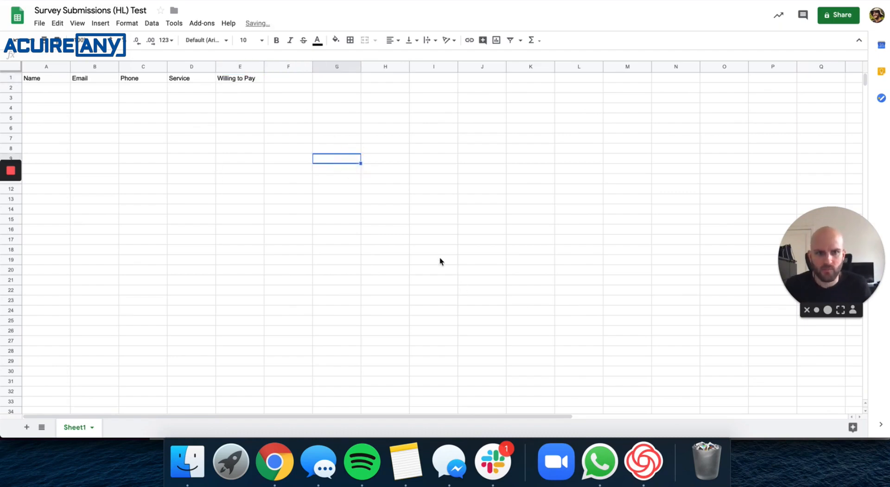
{"action": "left_click", "coordinate": [782, 1]}
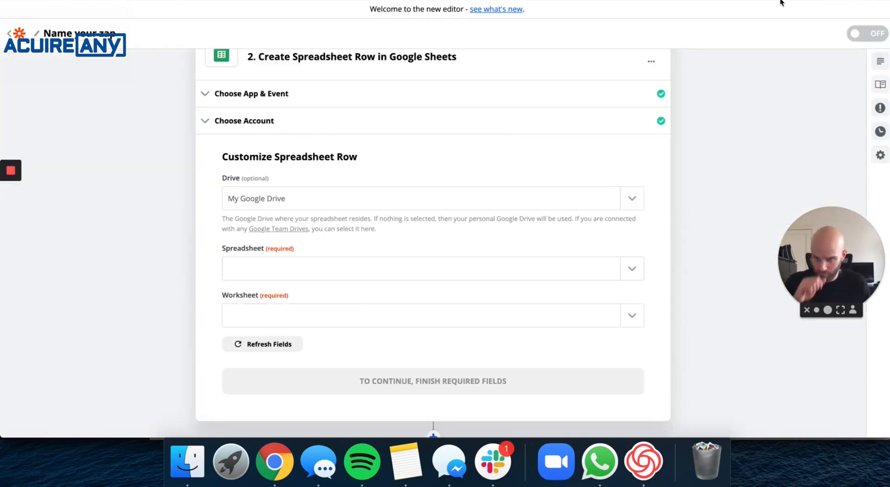
Look through the Spreadsheet dropdown and check the new spreadsheet's tab.
{"action": "left_click", "coordinate": [332, 268]}
{"action": "scroll", "coordinate": [310, 336], "scroll_direction": "down", "scroll_amount": 2}
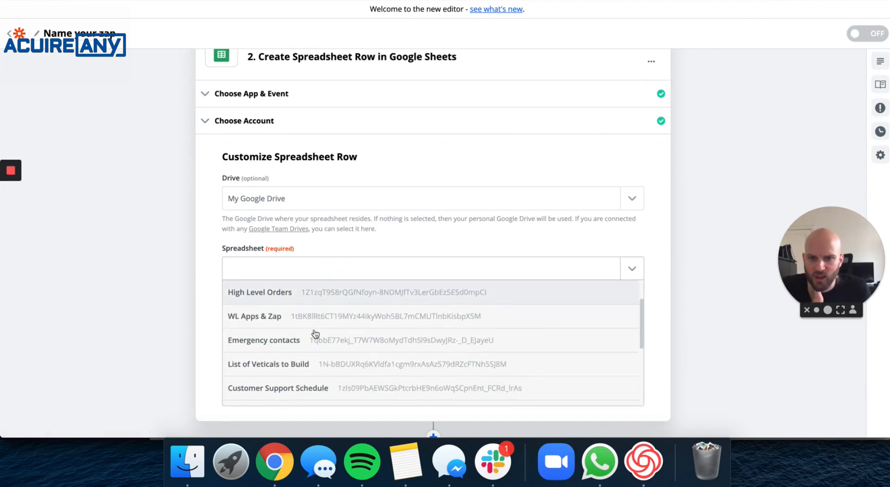
{"action": "left_click", "coordinate": [659, 230]}
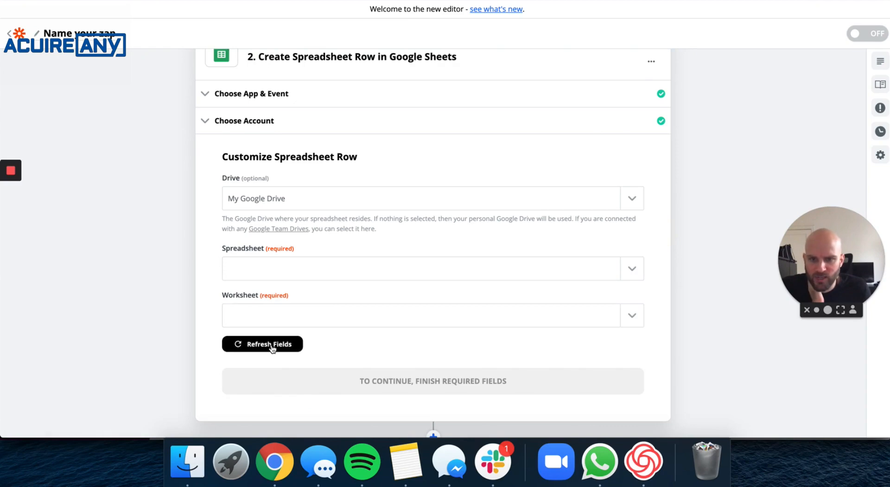
{"action": "left_click", "coordinate": [227, 1]}
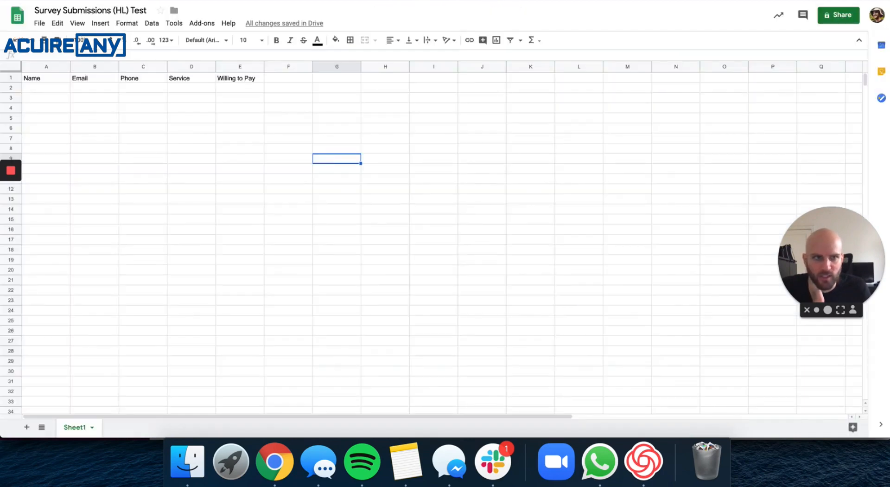
{"action": "left_click", "coordinate": [403, 1]}
Refresh fields, reload spreadsheets from Google Sheets, and select Survey Submissions (HL) Test.
{"action": "left_click", "coordinate": [269, 349]}
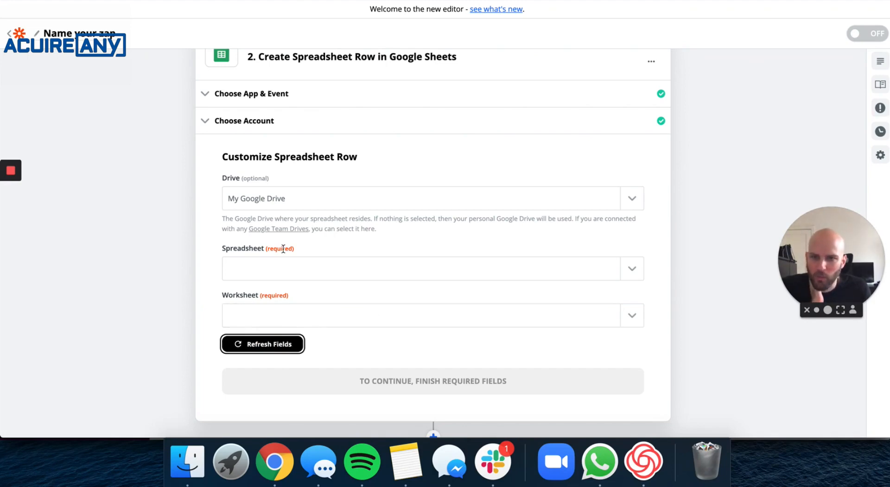
{"action": "left_click", "coordinate": [280, 264]}
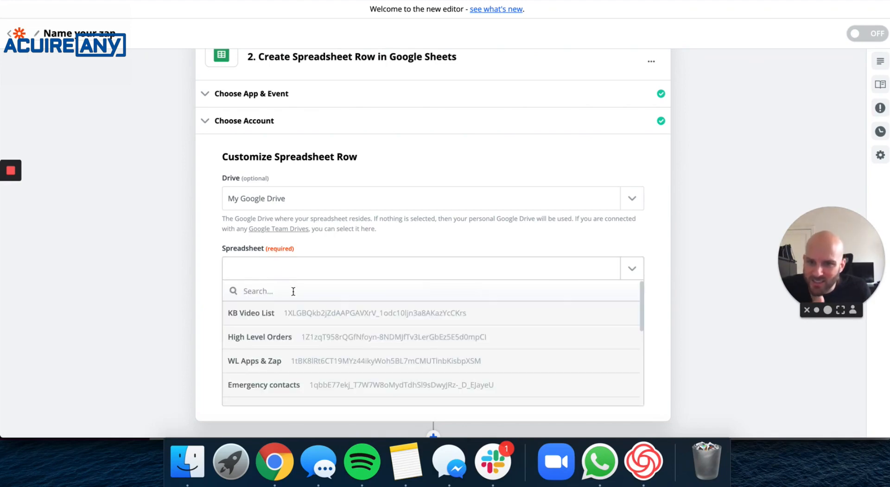
{"action": "scroll", "coordinate": [319, 353], "scroll_direction": "down", "scroll_amount": 3}
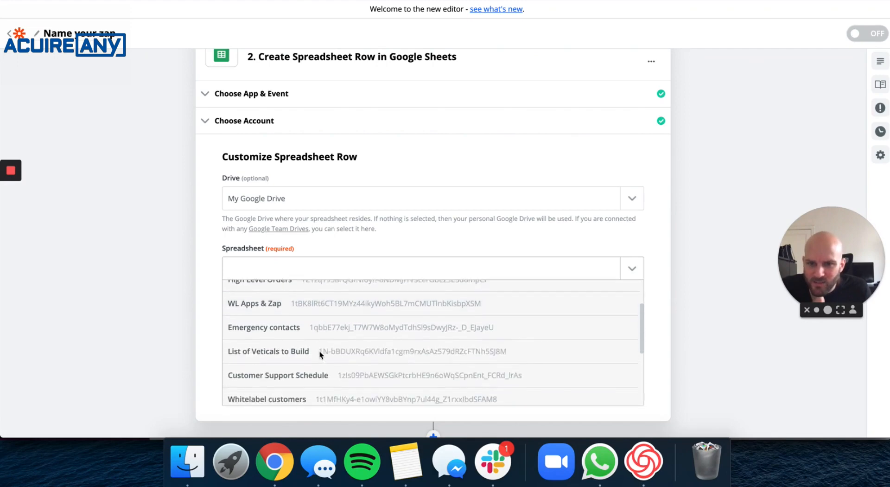
{"action": "scroll", "coordinate": [319, 351], "scroll_direction": "down", "scroll_amount": 3}
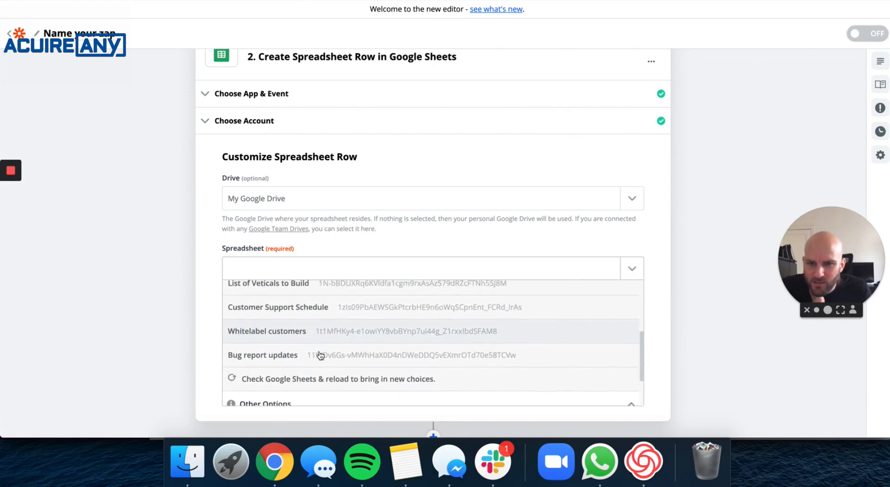
{"action": "scroll", "coordinate": [320, 355], "scroll_direction": "down", "scroll_amount": 3}
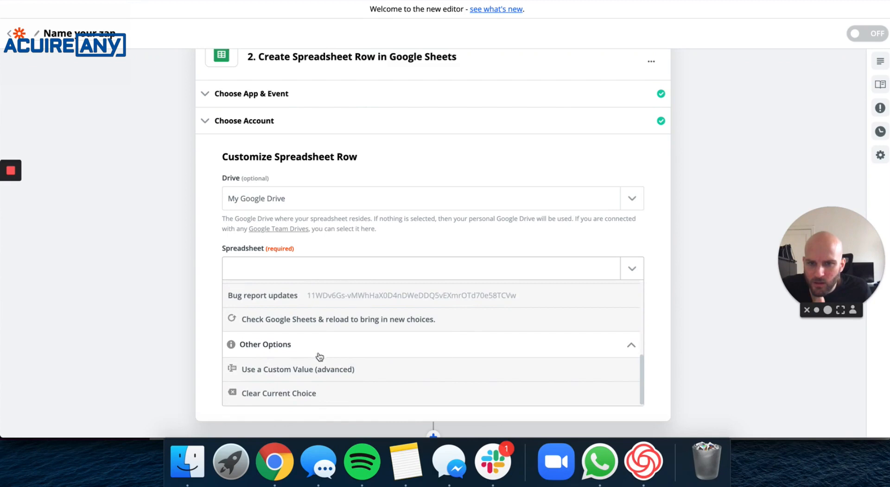
{"action": "left_click", "coordinate": [376, 321]}
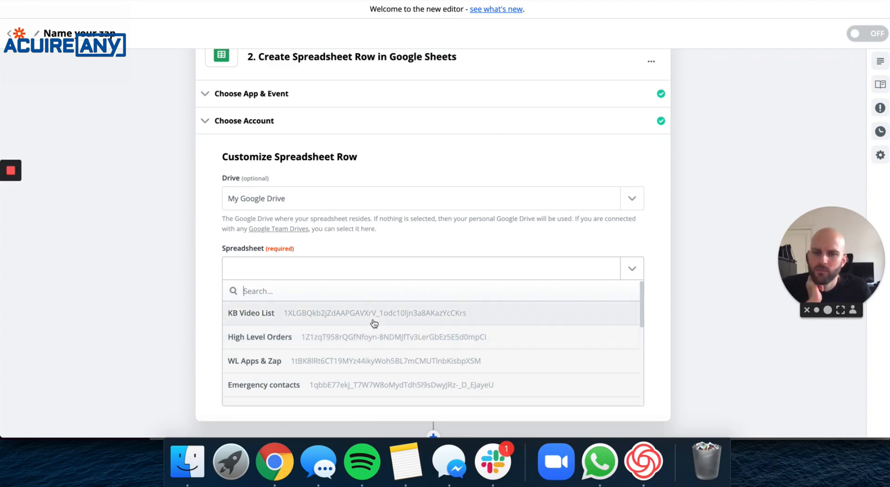
{"action": "scroll", "coordinate": [375, 338], "scroll_direction": "down", "scroll_amount": 3}
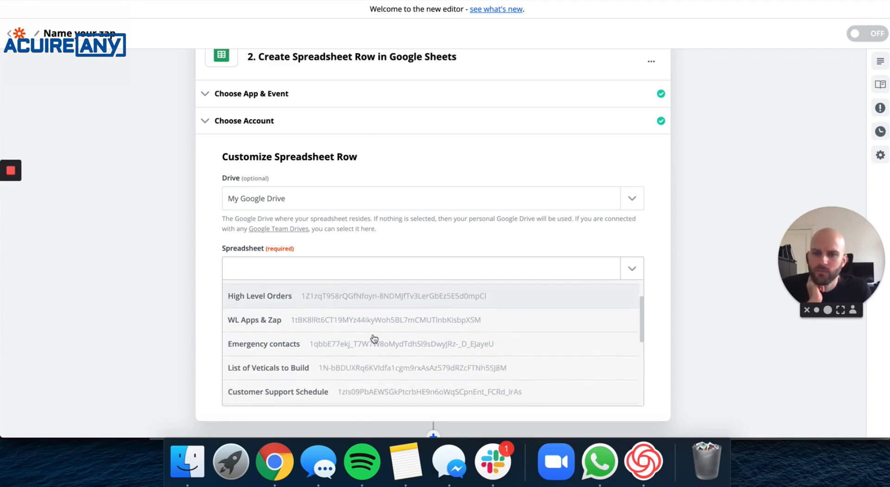
{"action": "scroll", "coordinate": [375, 337], "scroll_direction": "down", "scroll_amount": 3}
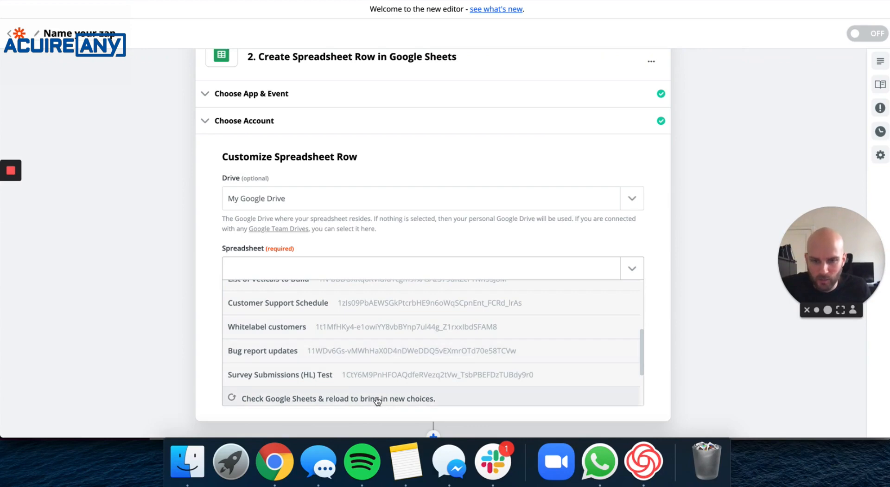
{"action": "left_click", "coordinate": [331, 378]}
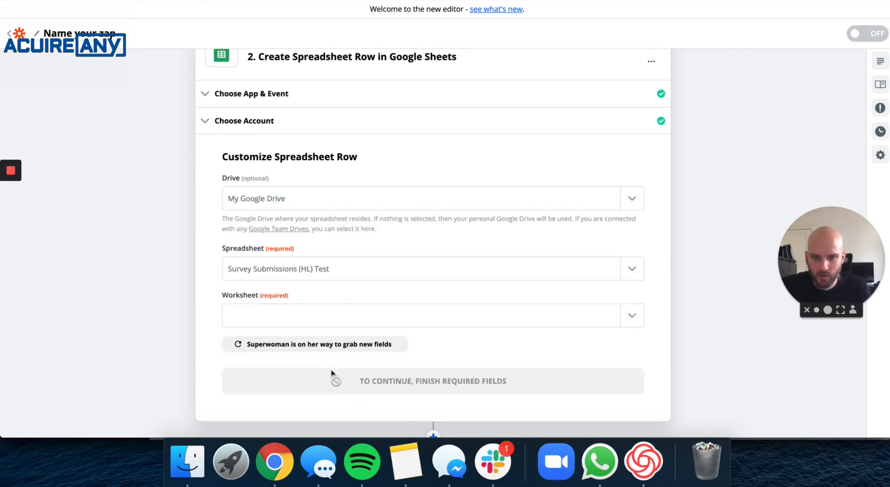
Choose Sheet1 as the worksheet for new rows.
{"action": "left_click", "coordinate": [283, 315]}
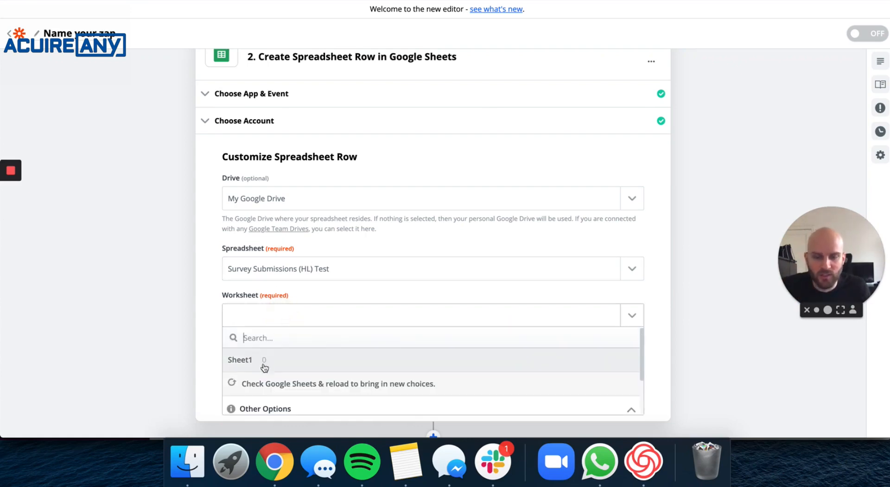
{"action": "left_click", "coordinate": [260, 361]}
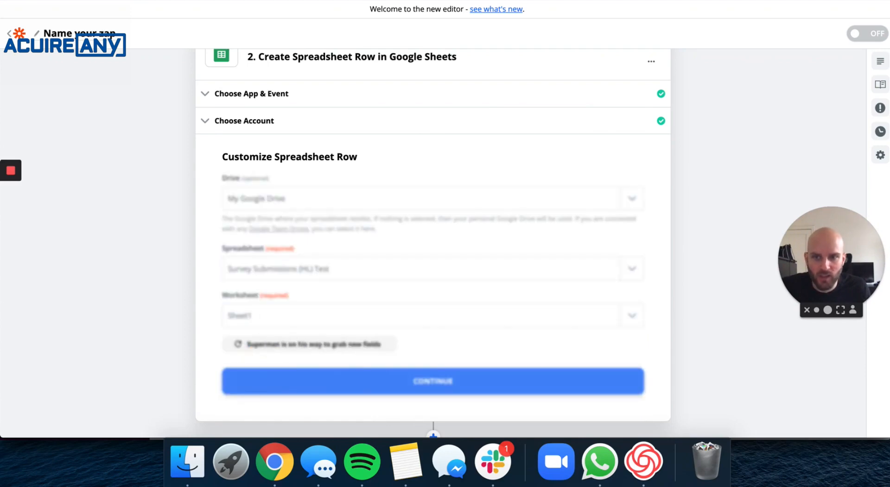
{"action": "key", "text": "ctrl+Tab"}
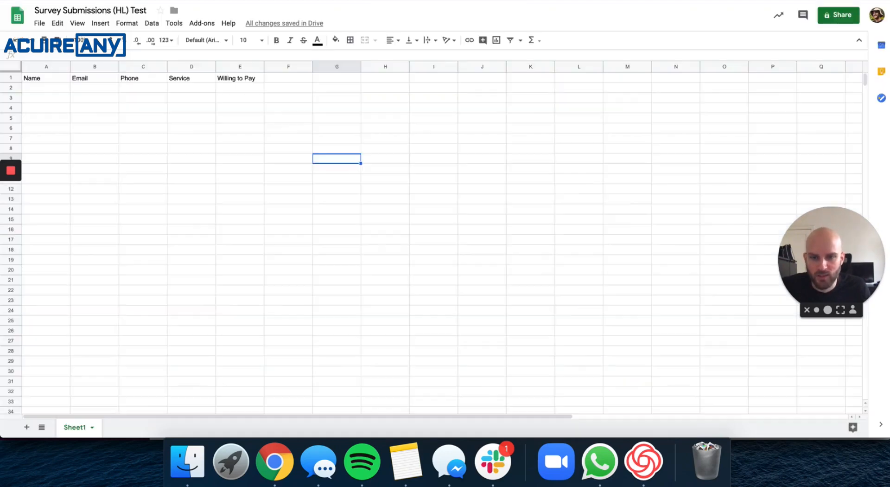
{"action": "scroll", "coordinate": [183, 227], "scroll_direction": "down", "scroll_amount": 1}
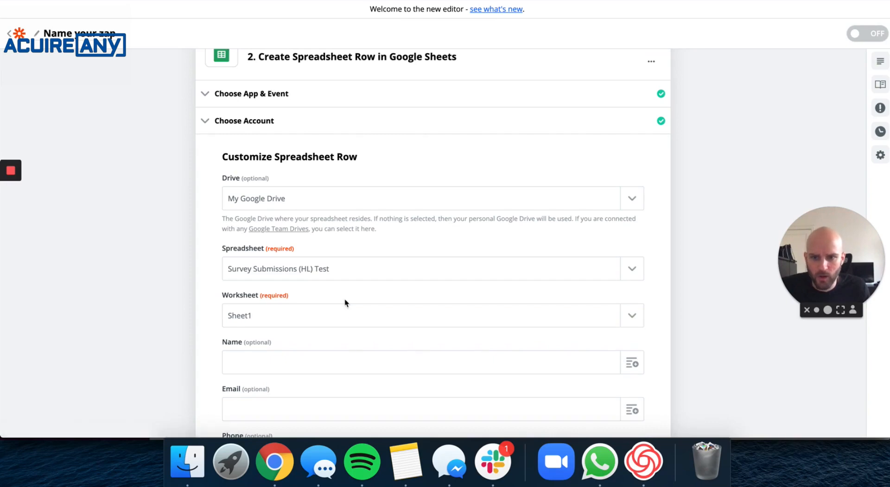
{"action": "scroll", "coordinate": [350, 297], "scroll_direction": "down", "scroll_amount": 3}
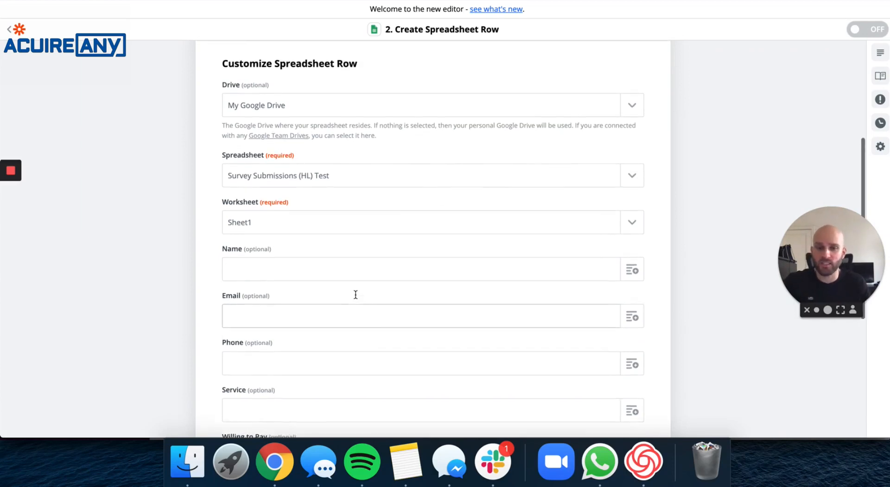
Compare Zapier's column fields with the sheet headers and open the Name field's data choices.
{"action": "scroll", "coordinate": [359, 294], "scroll_direction": "down", "scroll_amount": 3}
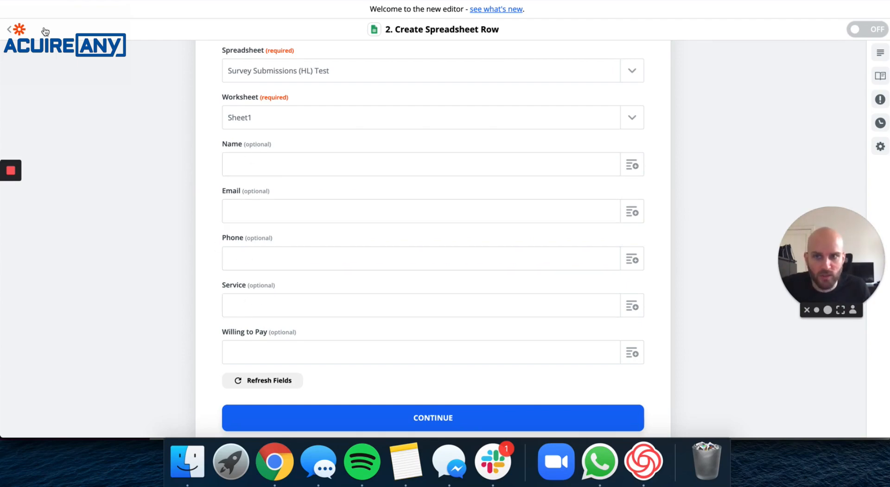
{"action": "left_click", "coordinate": [91, 1]}
{"action": "scroll", "coordinate": [192, 149], "scroll_direction": "up", "scroll_amount": 1}
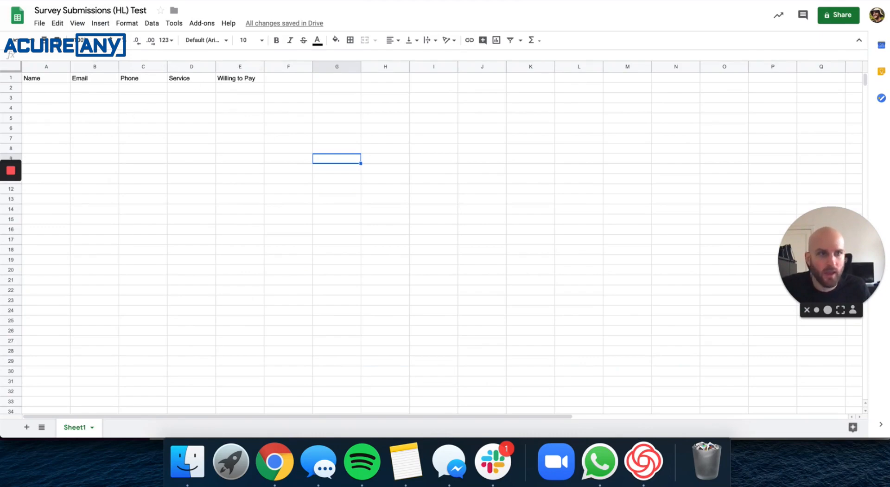
{"action": "key", "text": "ctrl+shift+Tab"}
{"action": "left_click", "coordinate": [632, 165]}
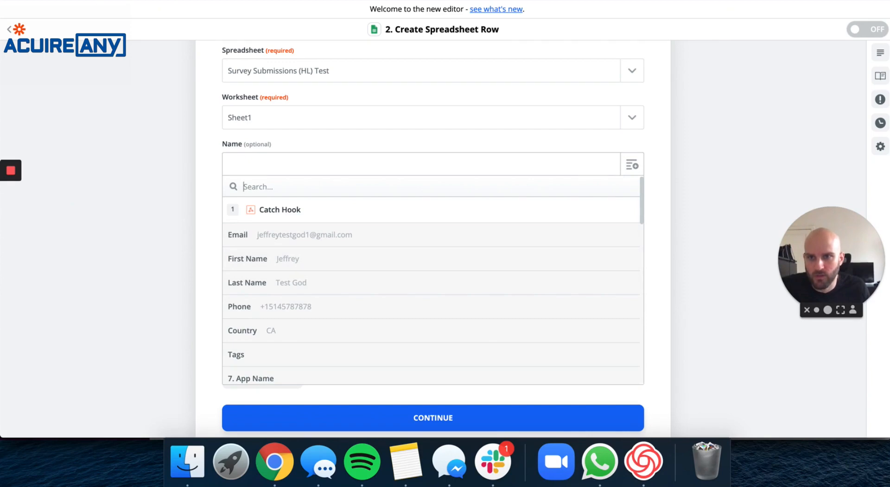
{"action": "left_click", "coordinate": [100, 1]}
Insert a blank column before the Email column.
{"action": "right_click", "coordinate": [82, 67]}
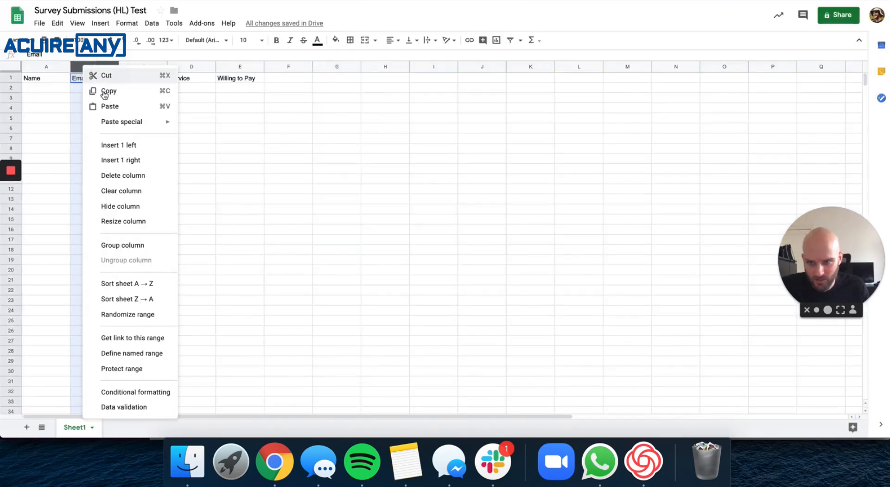
{"action": "left_click", "coordinate": [119, 145]}
{"action": "left_click", "coordinate": [329, 169]}
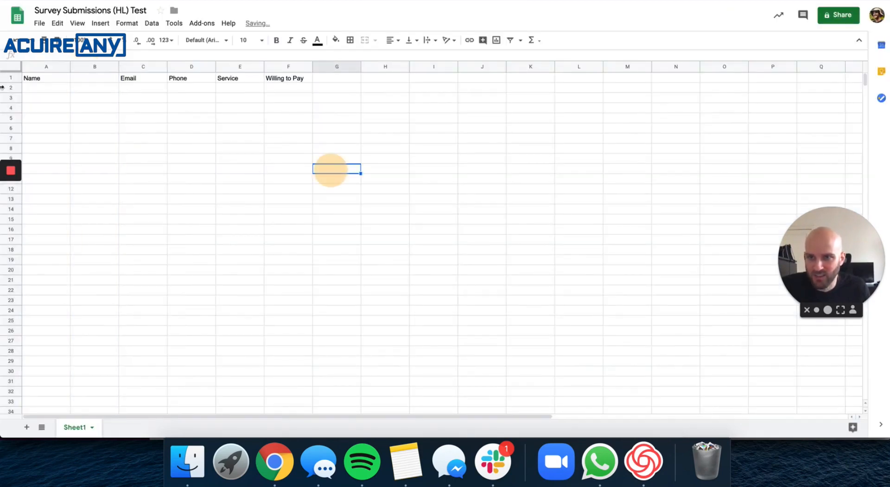
Rename A1 to First Name and enter Last Name in B1.
{"action": "left_click", "coordinate": [48, 79]}
{"action": "type", "text": "First Name"}
{"action": "key", "text": "Tab"}
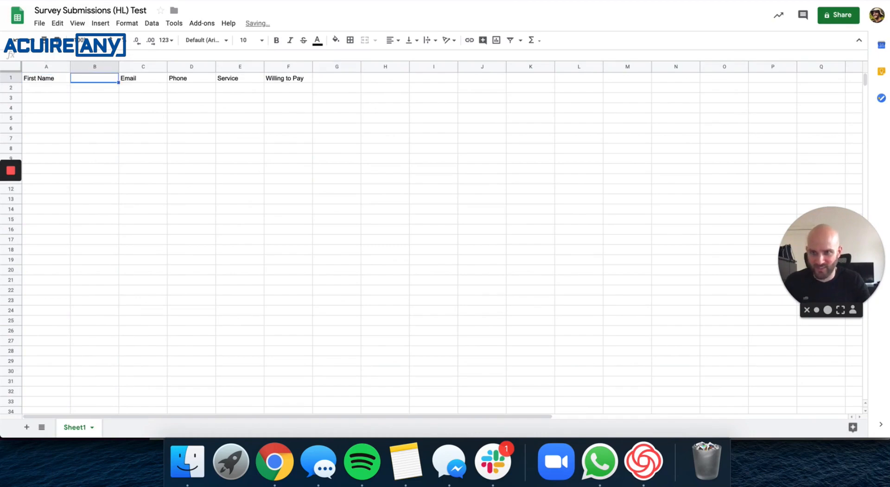
{"action": "type", "text": "Last"}
{"action": "key", "text": "BackSpace"}
{"action": "key", "text": "BackSpace"}
{"action": "key", "text": "BackSpace"}
{"action": "key", "text": "BackSpace"}
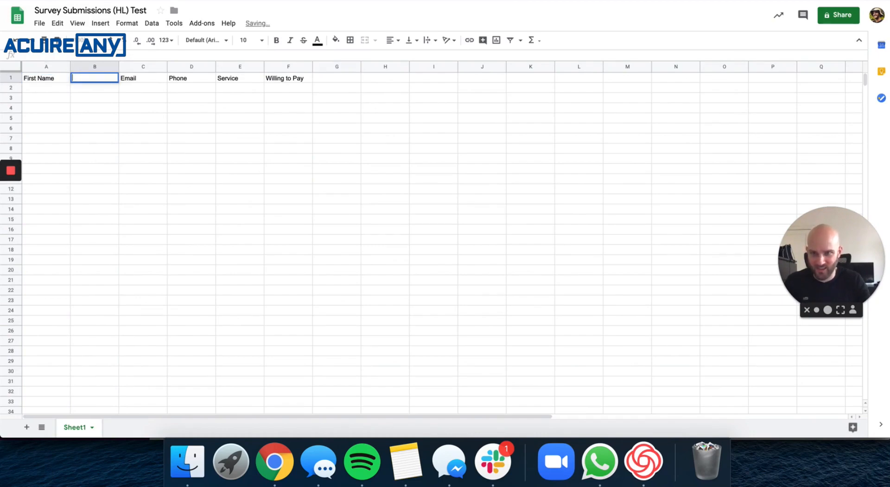
{"action": "type", "text": "Last Name"}
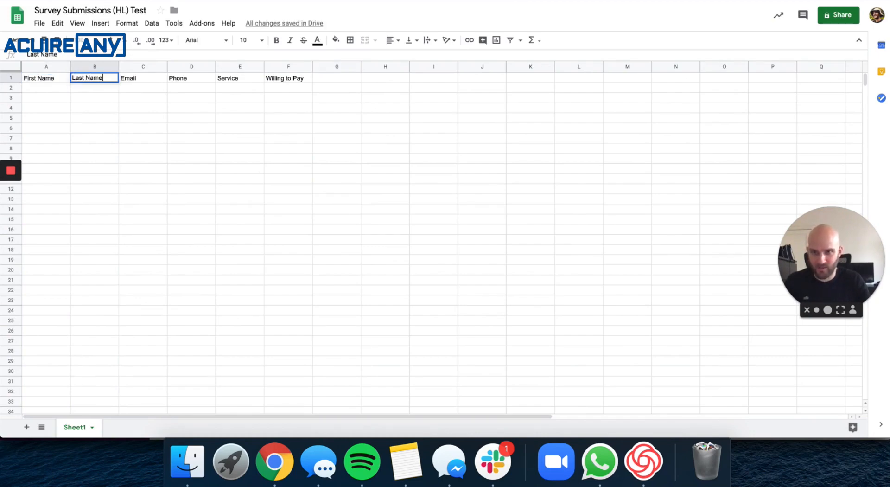
{"action": "left_click", "coordinate": [127, 119]}
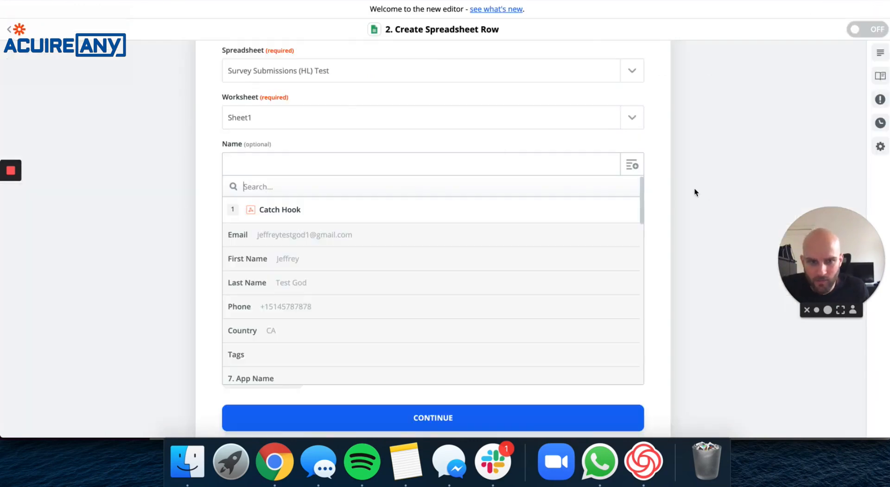
{"action": "left_click", "coordinate": [695, 189]}
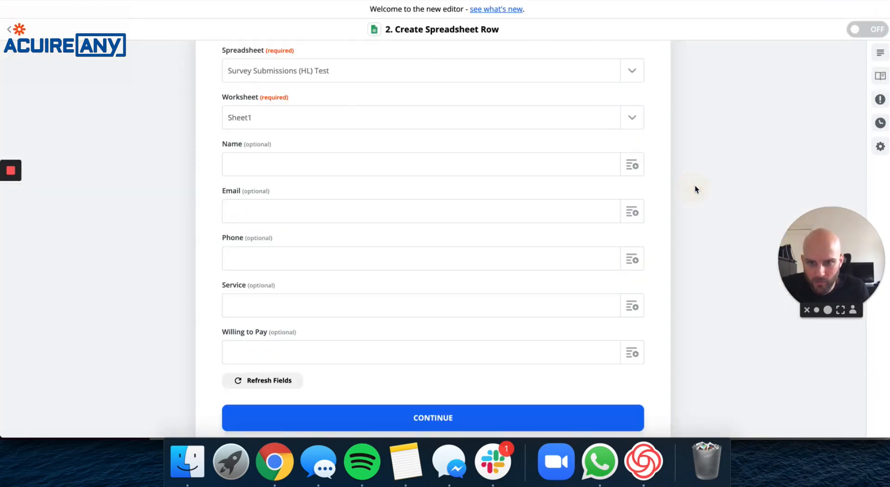
Reload the fields and map the webhook's First Name, Last Name, Email and Phone to matching columns.
{"action": "left_click", "coordinate": [263, 380]}
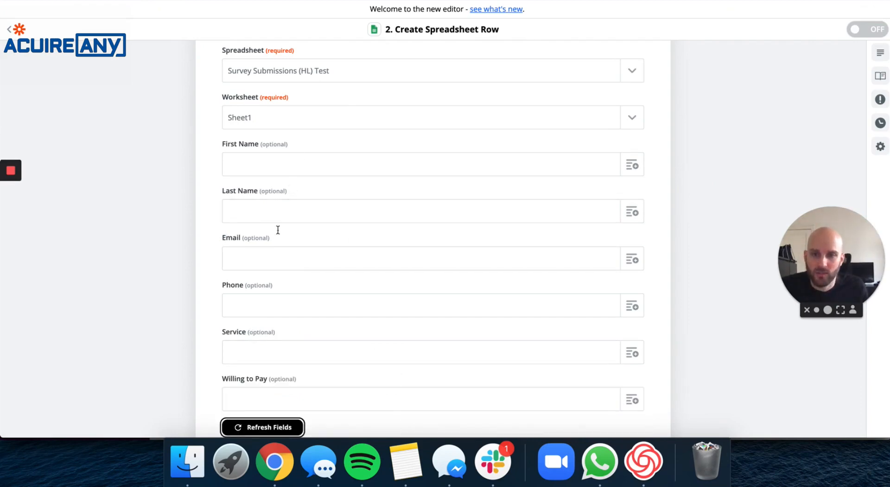
{"action": "left_click", "coordinate": [273, 170]}
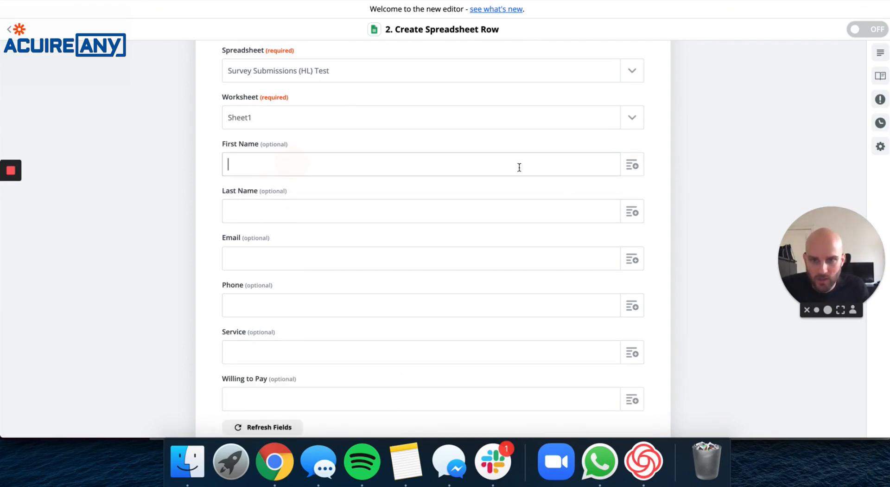
{"action": "left_click", "coordinate": [623, 168]}
{"action": "left_click", "coordinate": [327, 259]}
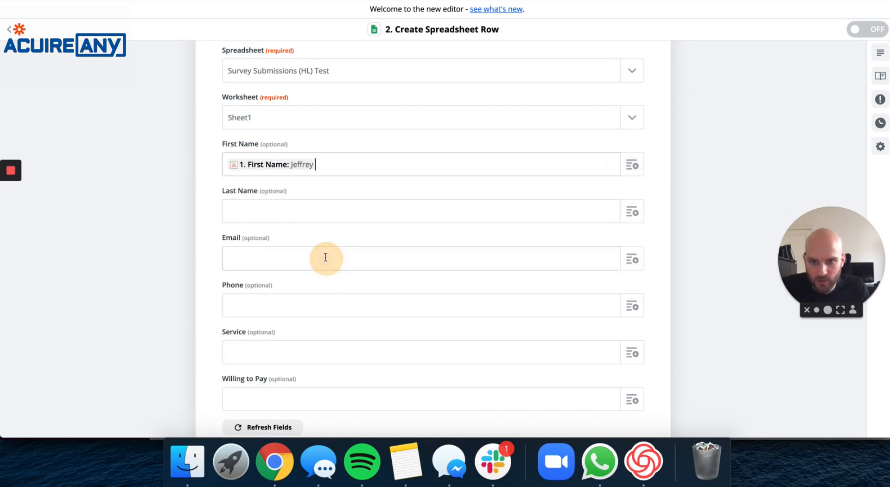
{"action": "left_click", "coordinate": [637, 212]}
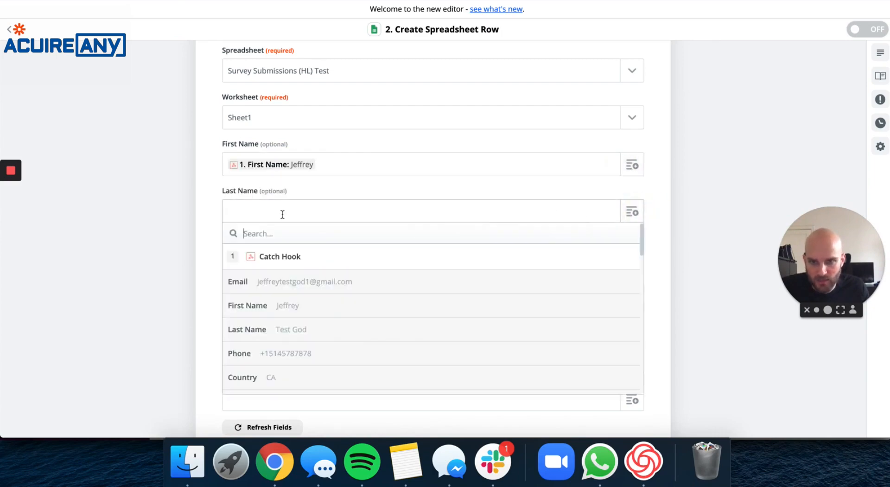
{"action": "left_click", "coordinate": [287, 329]}
{"action": "left_click", "coordinate": [632, 260]}
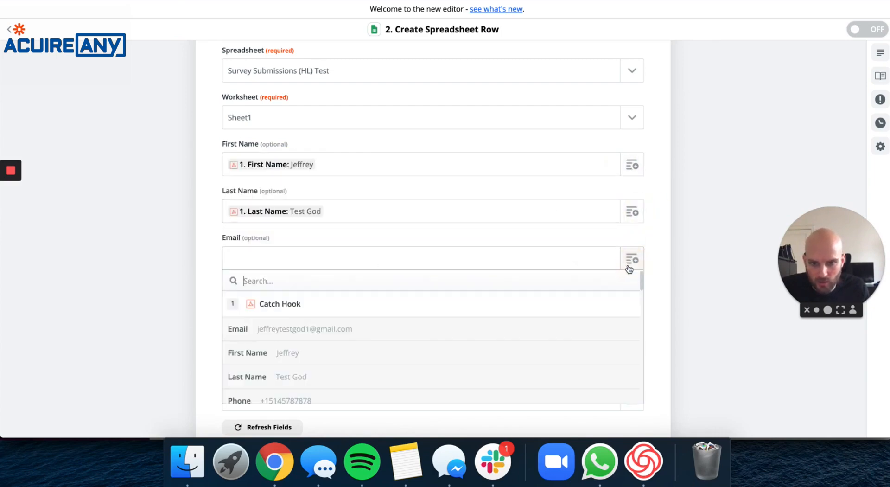
{"action": "left_click", "coordinate": [327, 329]}
{"action": "scroll", "coordinate": [436, 299], "scroll_direction": "down", "scroll_amount": 1}
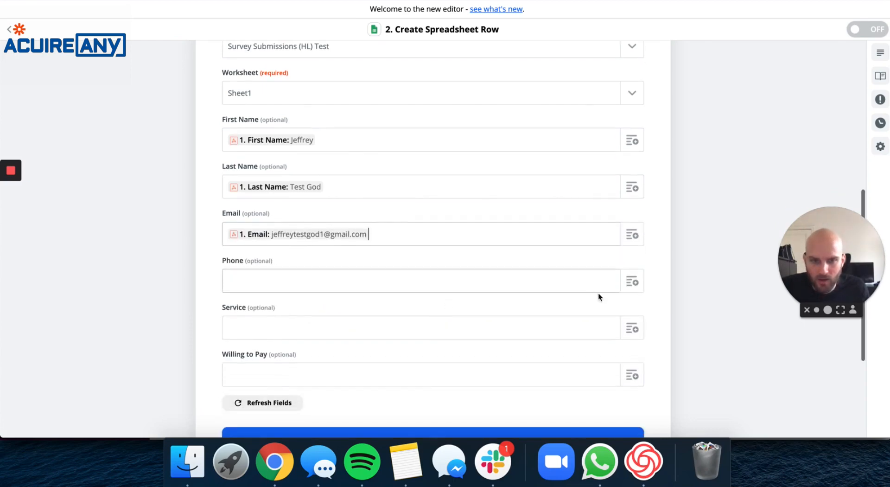
{"action": "left_click", "coordinate": [632, 281]}
{"action": "scroll", "coordinate": [442, 321], "scroll_direction": "down", "scroll_amount": 3}
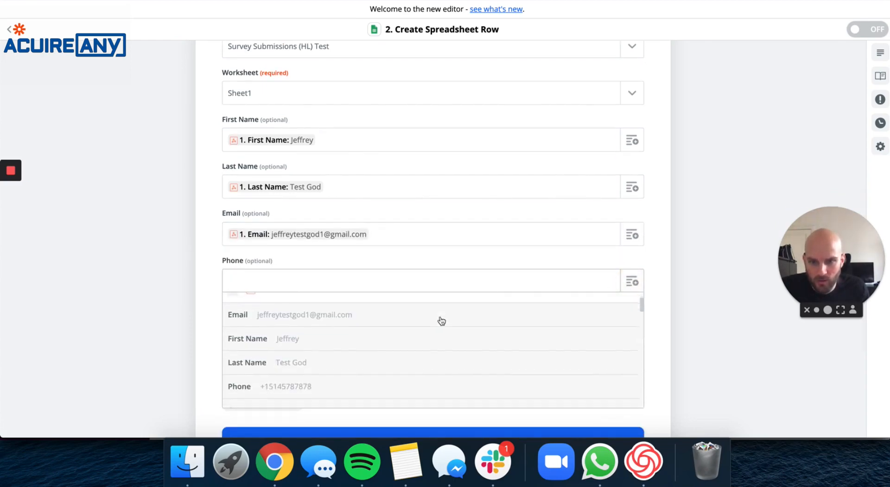
{"action": "left_click", "coordinate": [320, 368]}
Browse the webhook data choices available for the Service field.
{"action": "scroll", "coordinate": [655, 254], "scroll_direction": "down", "scroll_amount": 2}
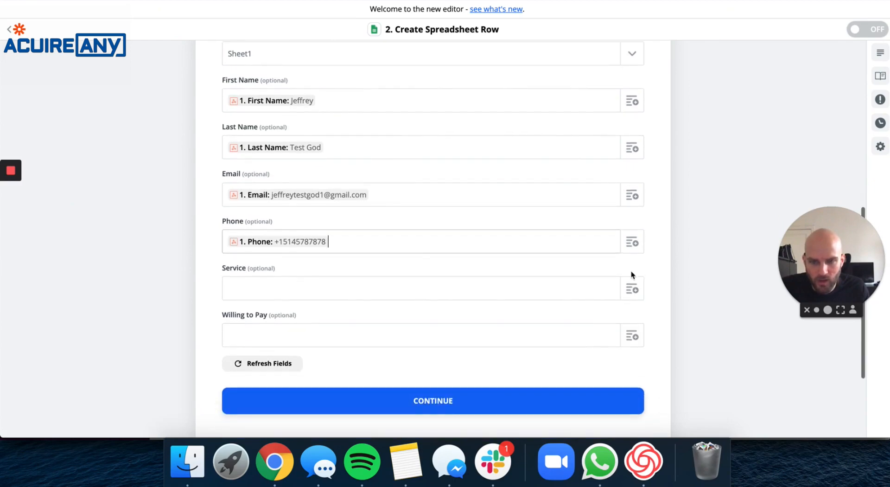
{"action": "left_click", "coordinate": [632, 289]}
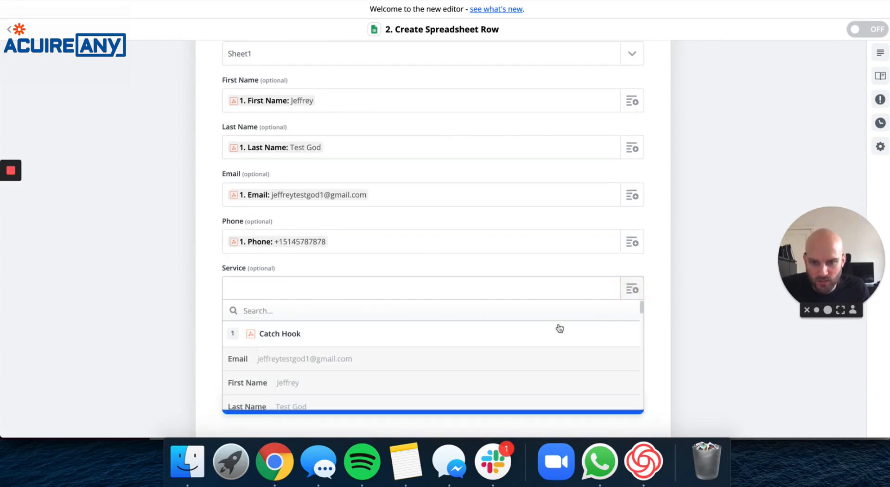
{"action": "scroll", "coordinate": [559, 329], "scroll_direction": "down", "scroll_amount": 5}
{"action": "scroll", "coordinate": [558, 329], "scroll_direction": "down", "scroll_amount": 5}
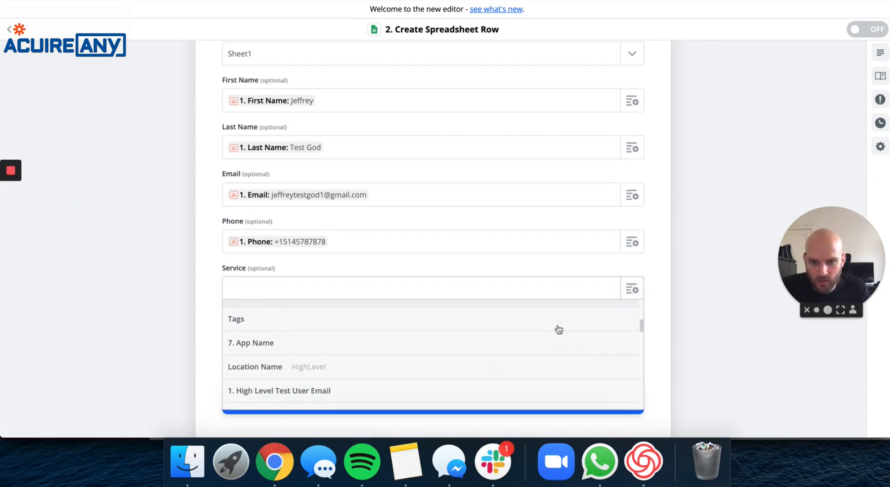
{"action": "scroll", "coordinate": [559, 330], "scroll_direction": "down", "scroll_amount": 1}
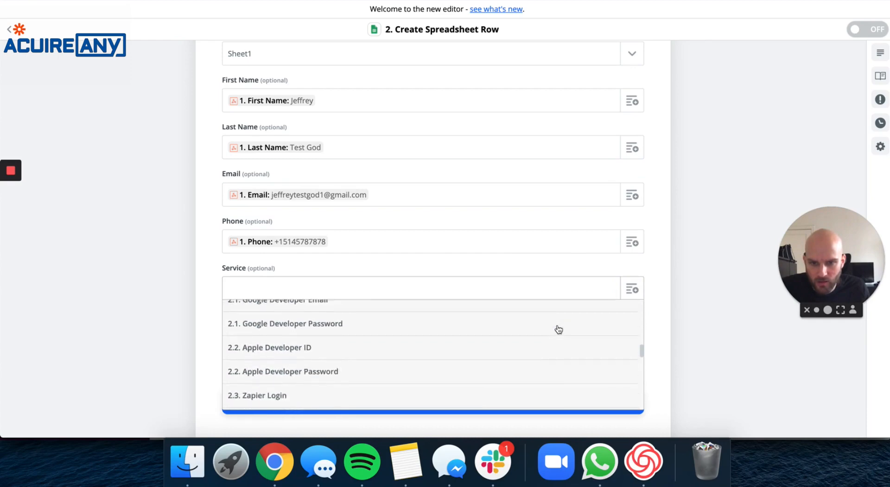
{"action": "scroll", "coordinate": [491, 352], "scroll_direction": "up", "scroll_amount": 6}
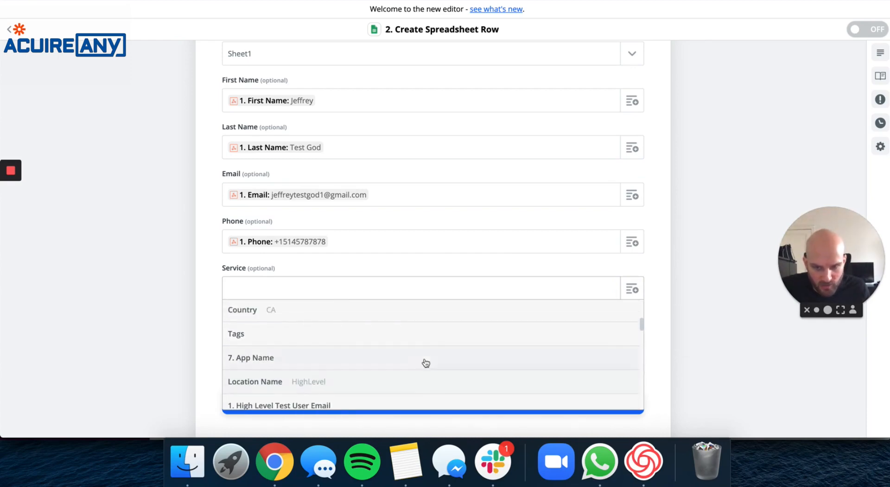
{"action": "scroll", "coordinate": [423, 362], "scroll_direction": "up", "scroll_amount": 5}
{"action": "scroll", "coordinate": [427, 361], "scroll_direction": "down", "scroll_amount": 3}
{"action": "scroll", "coordinate": [426, 361], "scroll_direction": "down", "scroll_amount": 10}
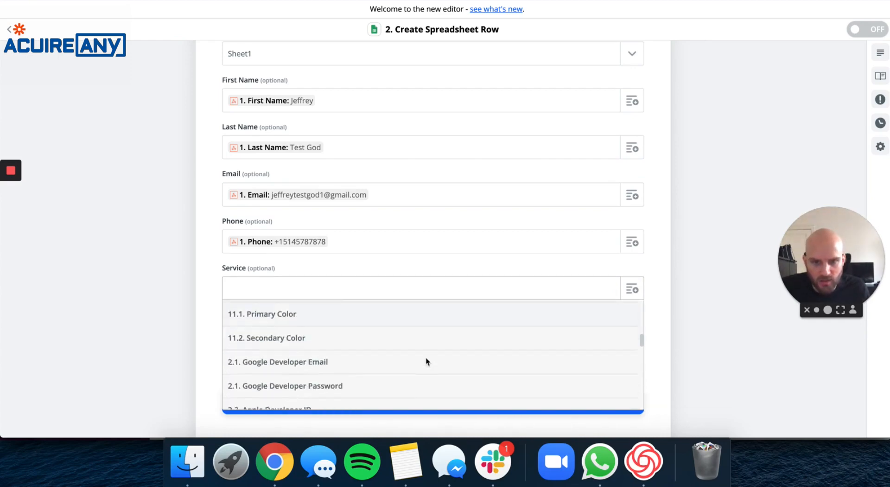
Check the HighLevel survey's custom fields, then return to the Zapier step editor.
{"action": "right_click", "coordinate": [275, 461]}
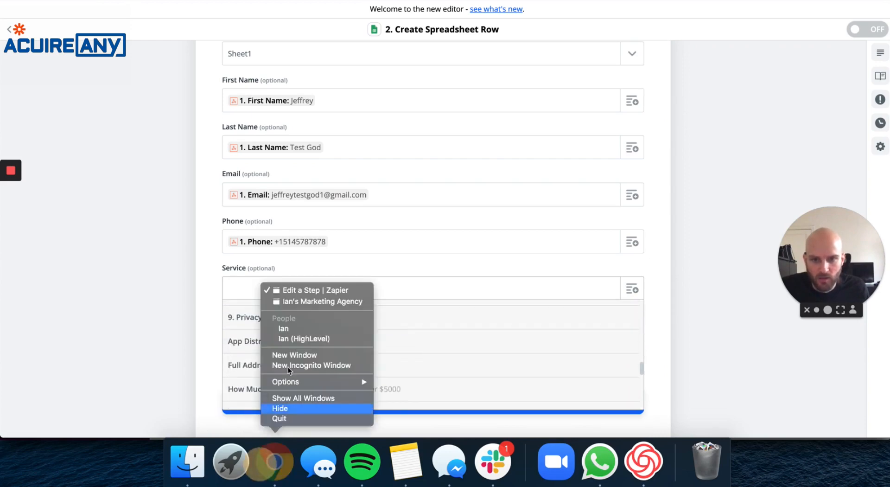
{"action": "left_click", "coordinate": [304, 304]}
{"action": "left_click", "coordinate": [41, 29]}
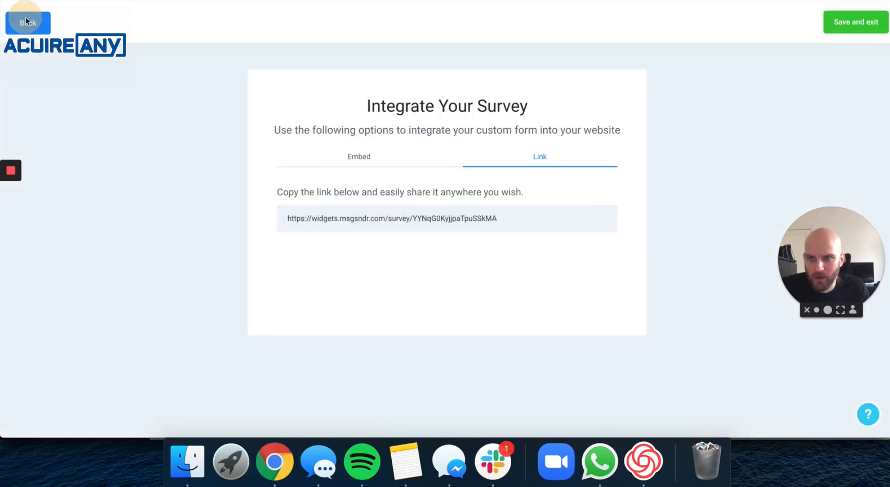
{"action": "left_click", "coordinate": [822, 99]}
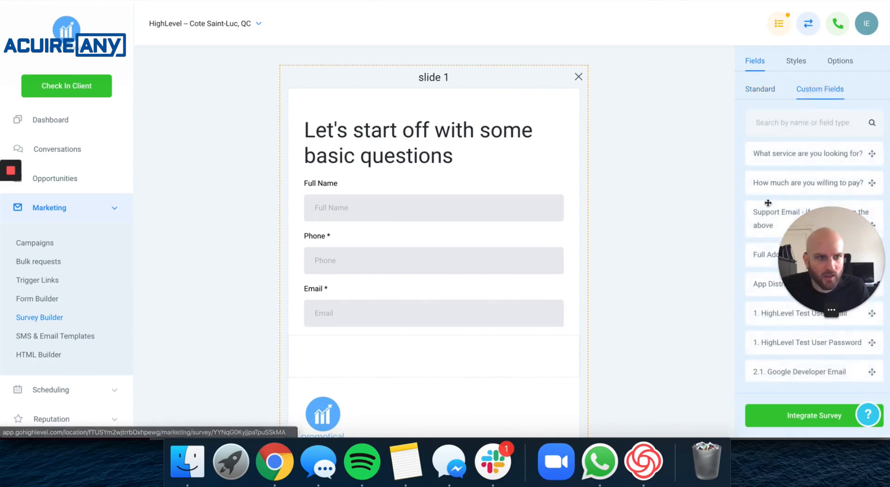
{"action": "scroll", "coordinate": [766, 226], "scroll_direction": "down", "scroll_amount": 10}
{"action": "scroll", "coordinate": [769, 232], "scroll_direction": "up", "scroll_amount": 6}
{"action": "right_click", "coordinate": [280, 482]}
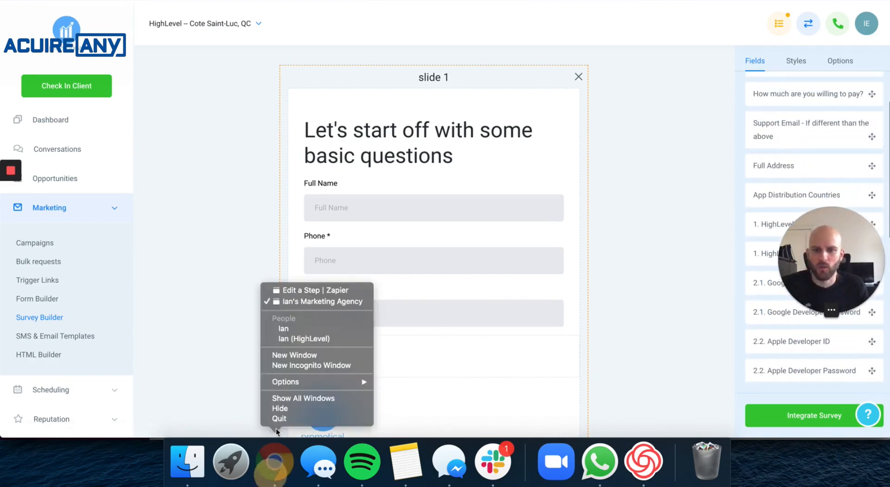
{"action": "left_click", "coordinate": [305, 288]}
Map Service to the 'What Service Are You Looking For?' answer.
{"action": "scroll", "coordinate": [338, 348], "scroll_direction": "down", "scroll_amount": 2}
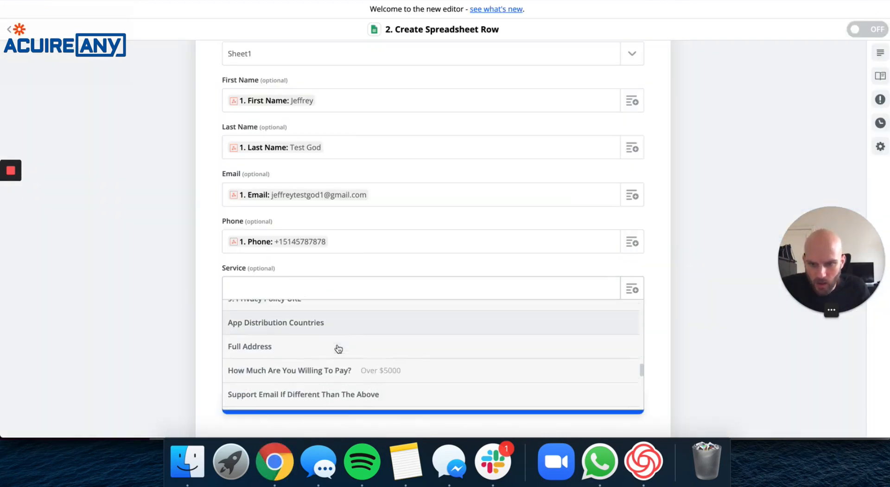
{"action": "scroll", "coordinate": [363, 353], "scroll_direction": "down", "scroll_amount": 1}
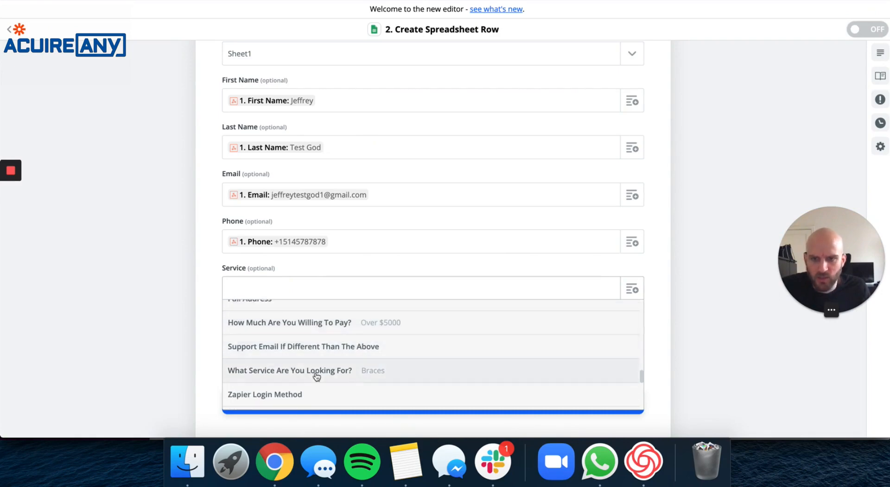
{"action": "left_click", "coordinate": [348, 376]}
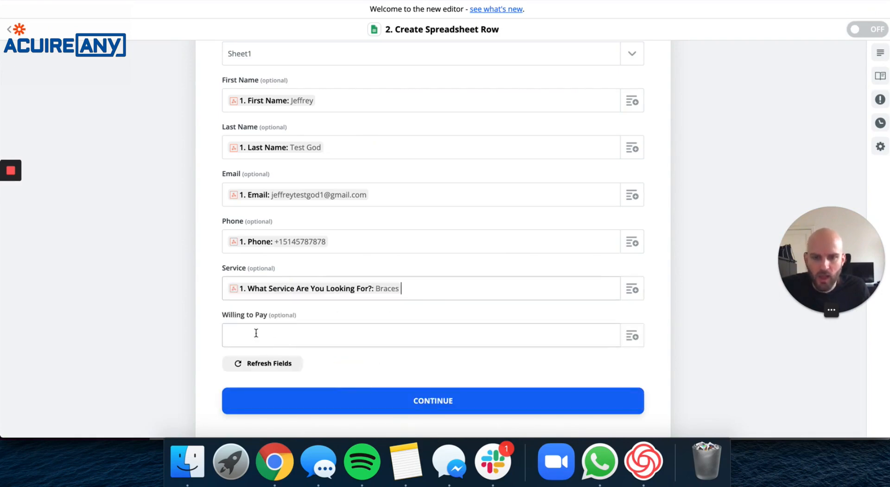
Map Willing to Pay to 'How Much Are You Willing To Pay?' and submit the row setup.
{"action": "left_click", "coordinate": [633, 338]}
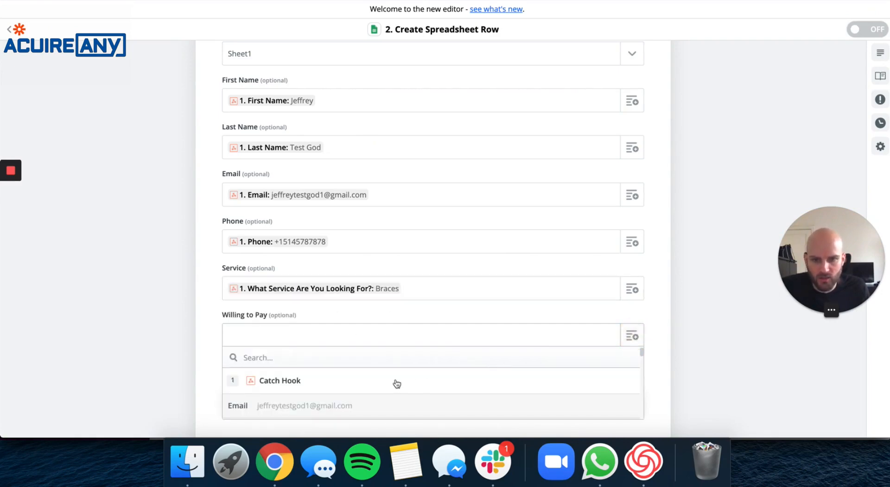
{"action": "scroll", "coordinate": [397, 383], "scroll_direction": "down", "scroll_amount": 4}
{"action": "scroll", "coordinate": [397, 384], "scroll_direction": "down", "scroll_amount": 15}
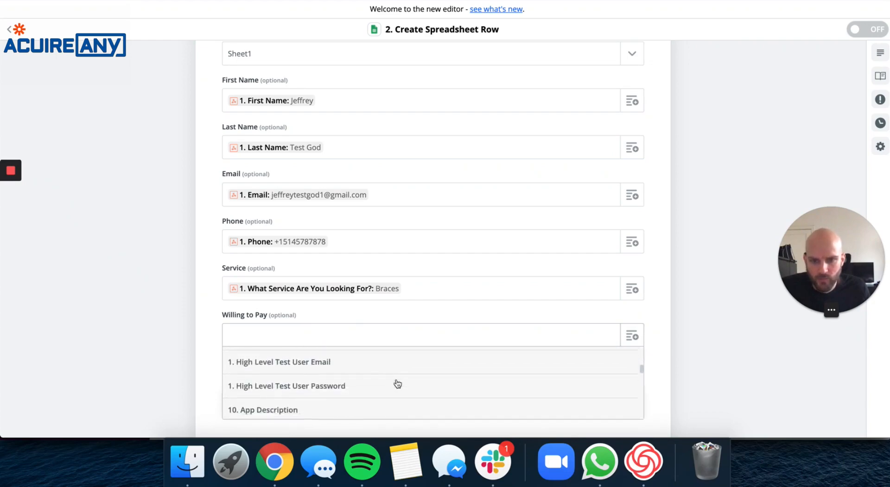
{"action": "scroll", "coordinate": [398, 384], "scroll_direction": "down", "scroll_amount": 5}
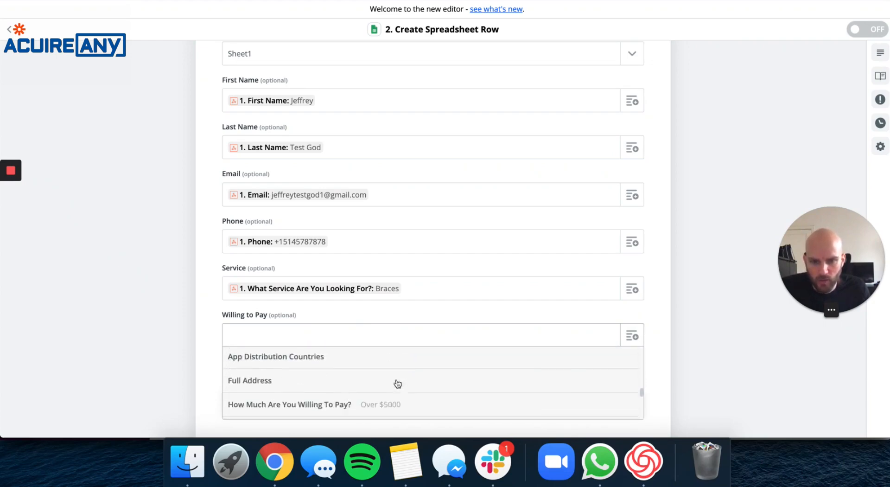
{"action": "scroll", "coordinate": [397, 383], "scroll_direction": "up", "scroll_amount": 2}
{"action": "scroll", "coordinate": [398, 384], "scroll_direction": "down", "scroll_amount": 2}
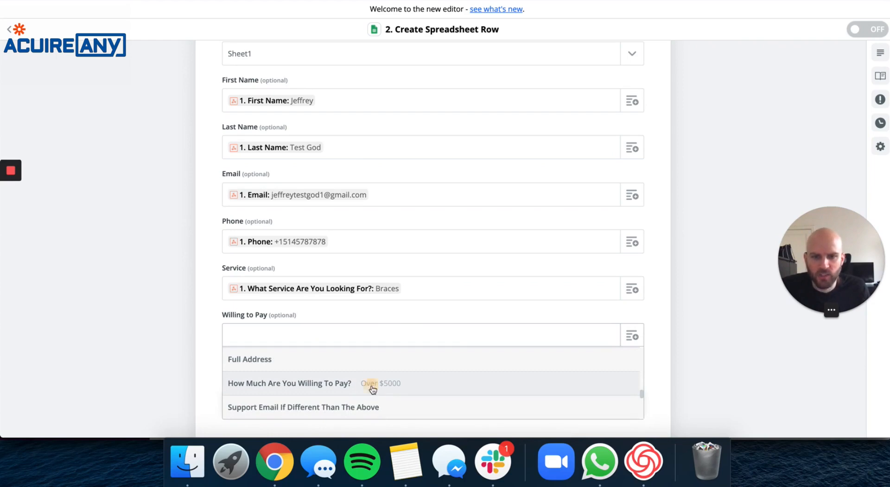
{"action": "left_click", "coordinate": [398, 384]}
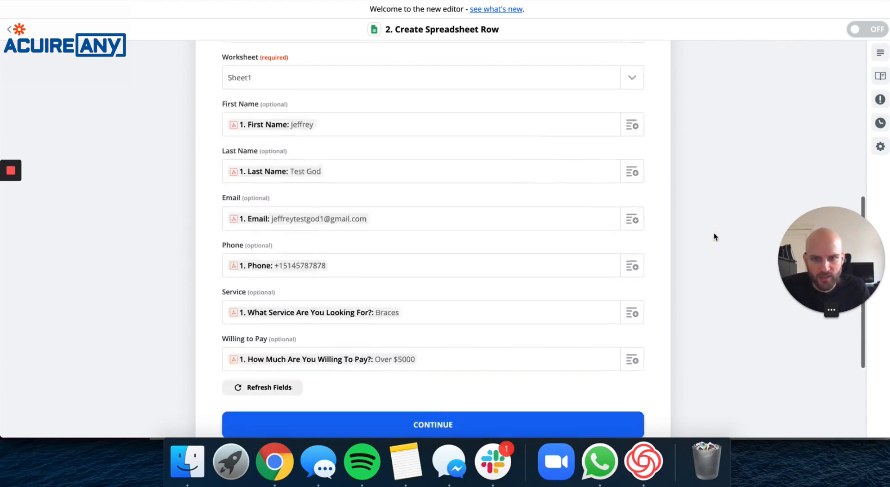
{"action": "left_click", "coordinate": [454, 361]}
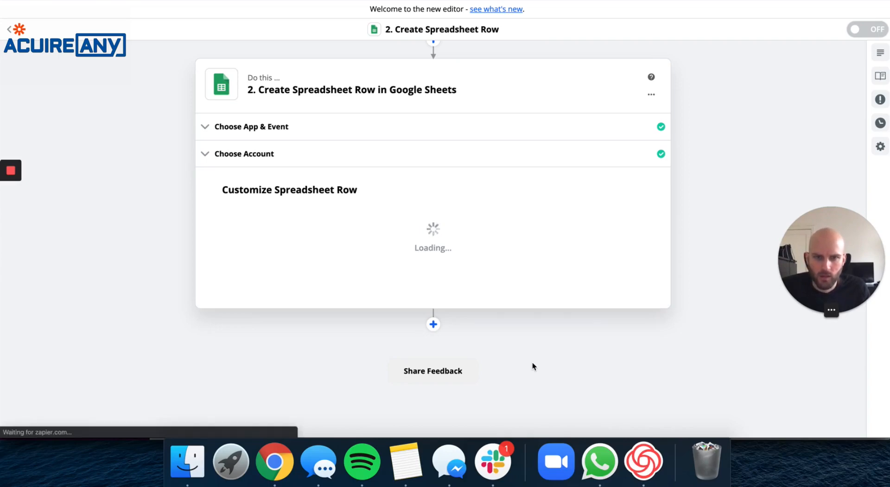
Check the mapped test row (Service Braces, willing to pay Over $5000) and send it to Sheet1.
{"action": "scroll", "coordinate": [534, 366], "scroll_direction": "up", "scroll_amount": 2}
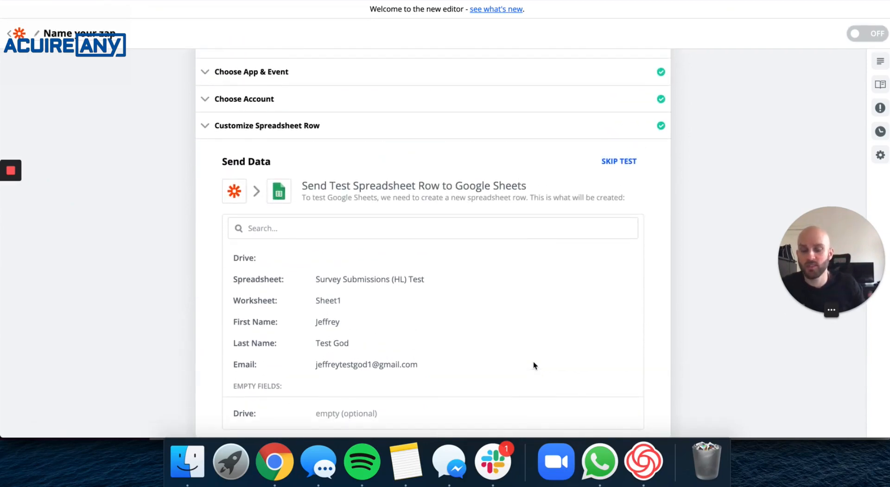
{"action": "scroll", "coordinate": [484, 326], "scroll_direction": "down", "scroll_amount": 2}
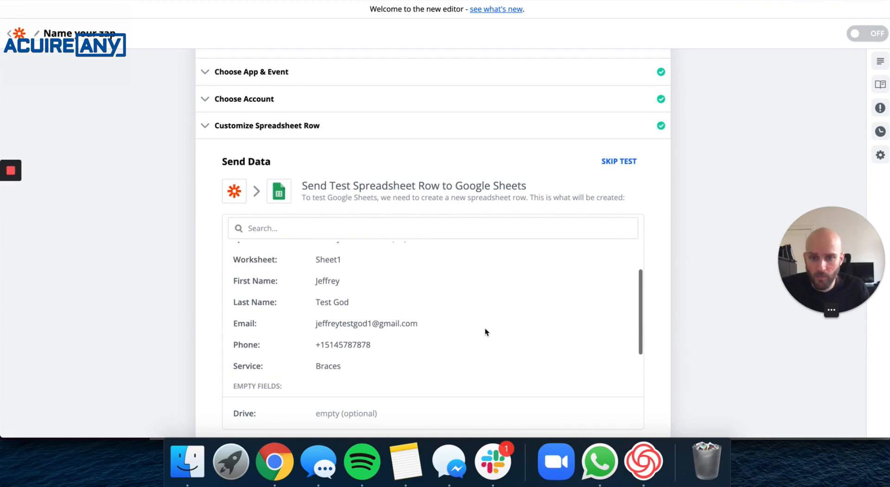
{"action": "scroll", "coordinate": [485, 329], "scroll_direction": "up", "scroll_amount": 2}
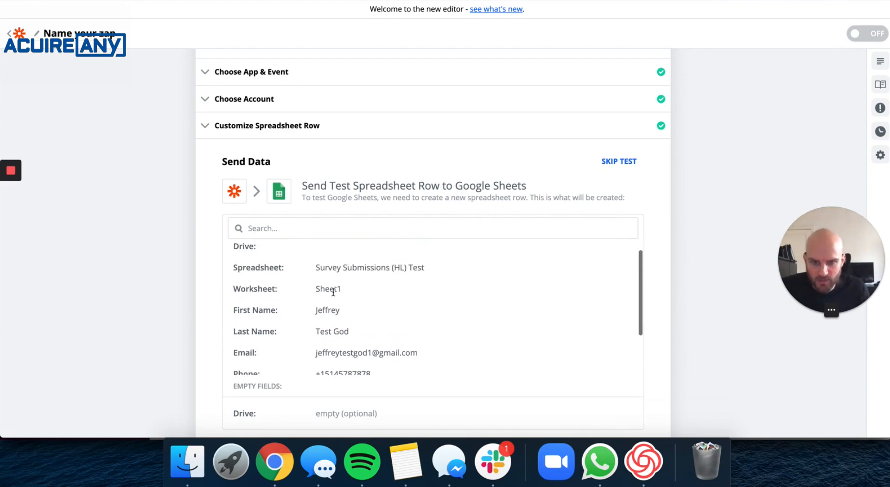
{"action": "scroll", "coordinate": [333, 292], "scroll_direction": "down", "scroll_amount": 1}
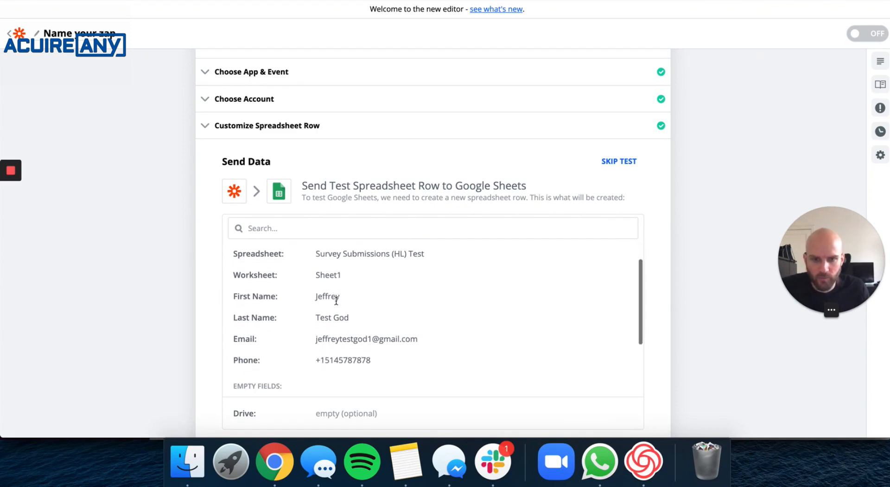
{"action": "scroll", "coordinate": [338, 305], "scroll_direction": "down", "scroll_amount": 1}
{"action": "scroll", "coordinate": [357, 306], "scroll_direction": "down", "scroll_amount": 3}
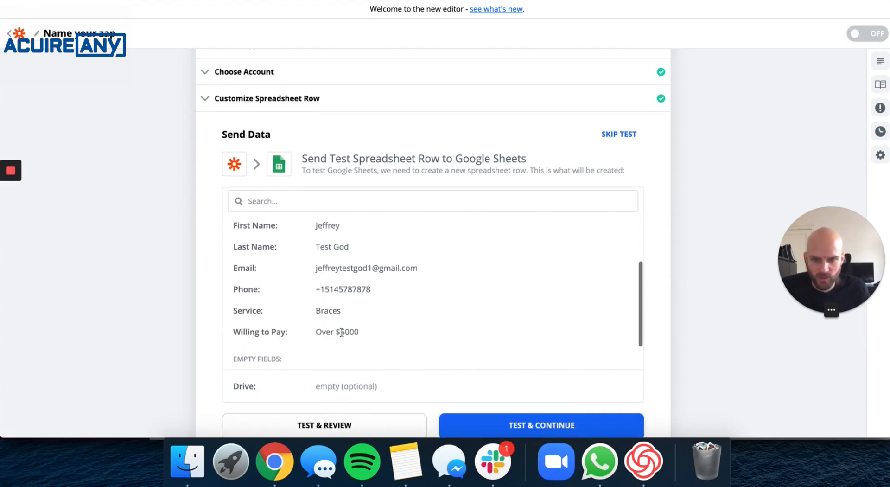
{"action": "scroll", "coordinate": [315, 325], "scroll_direction": "down", "scroll_amount": 4}
{"action": "left_click", "coordinate": [568, 324]}
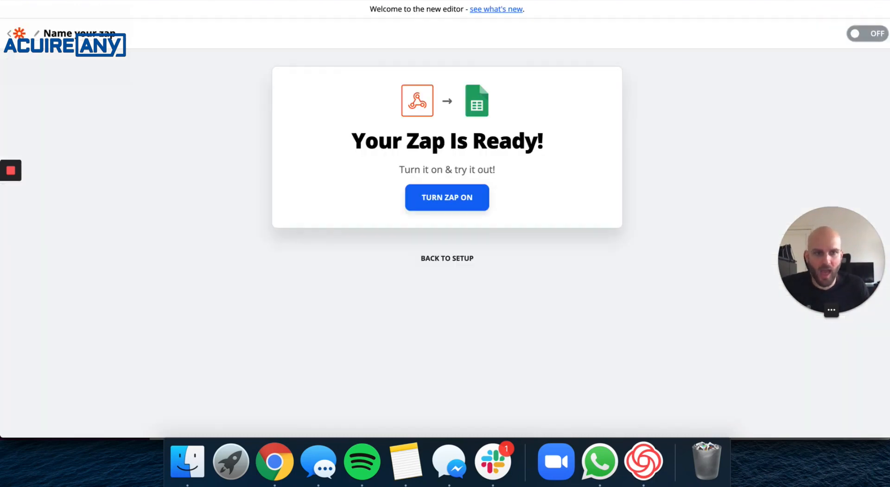
Switch the Zap on so it runs for each new HighLevel hook.
{"action": "left_click", "coordinate": [854, 37]}
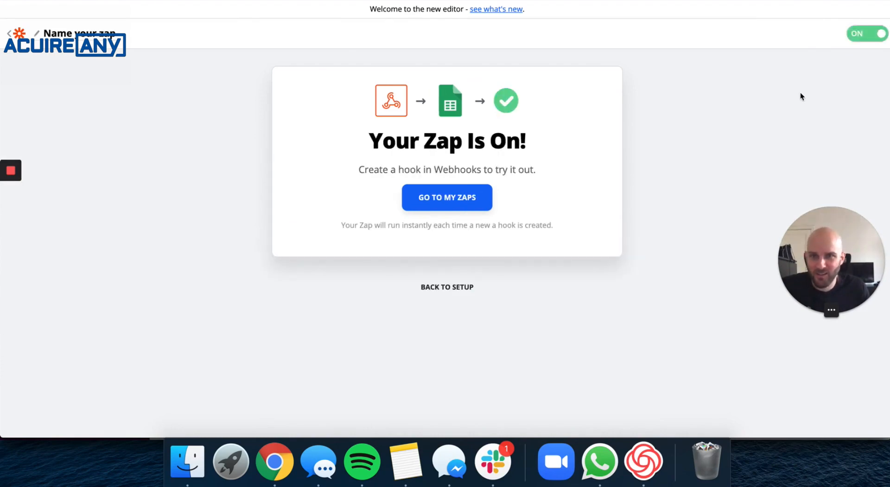
{"action": "right_click", "coordinate": [274, 462]}
Go to the HighLevel window and open the Contacts list.
{"action": "left_click", "coordinate": [309, 300]}
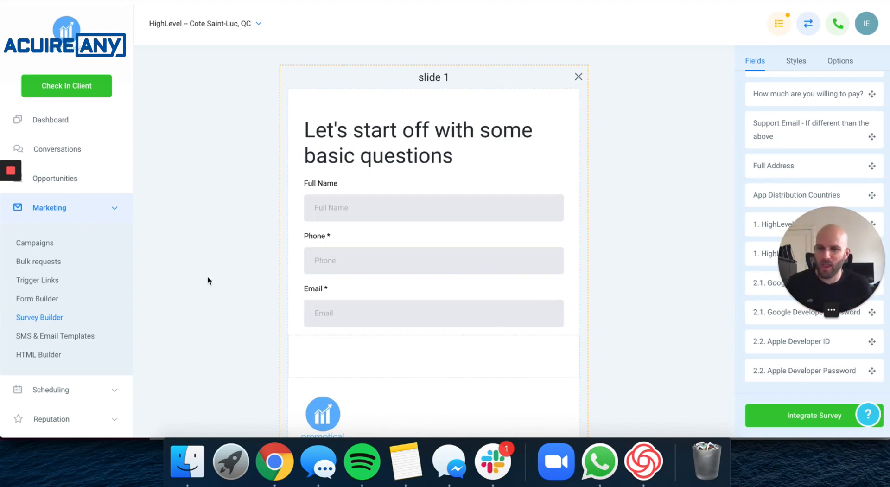
{"action": "scroll", "coordinate": [83, 293], "scroll_direction": "down", "scroll_amount": 5}
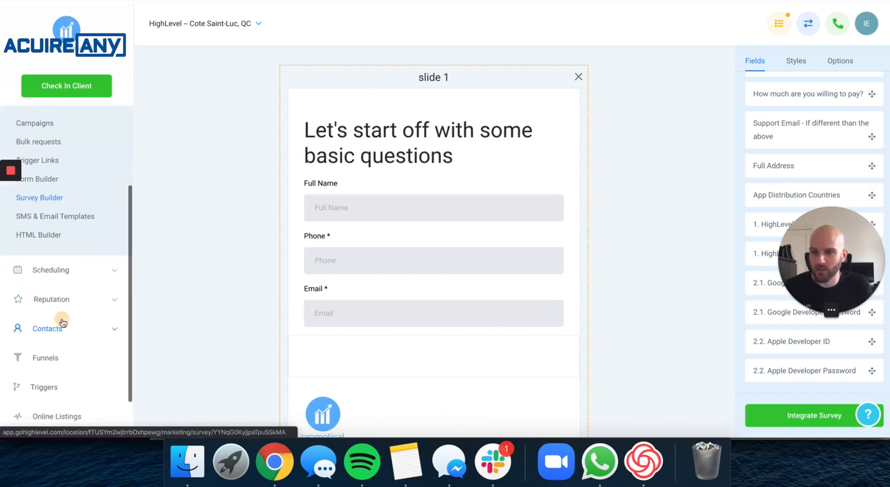
{"action": "left_click", "coordinate": [64, 325]}
{"action": "left_click", "coordinate": [46, 332]}
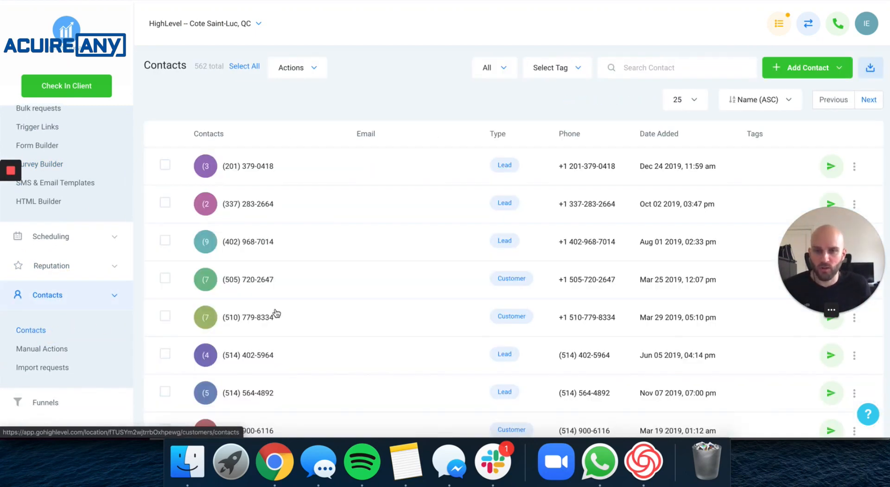
Open a contact and view its Additional Info survey fields, such as service and budget.
{"action": "scroll", "coordinate": [280, 314], "scroll_direction": "down", "scroll_amount": 5}
{"action": "scroll", "coordinate": [280, 314], "scroll_direction": "down", "scroll_amount": 10}
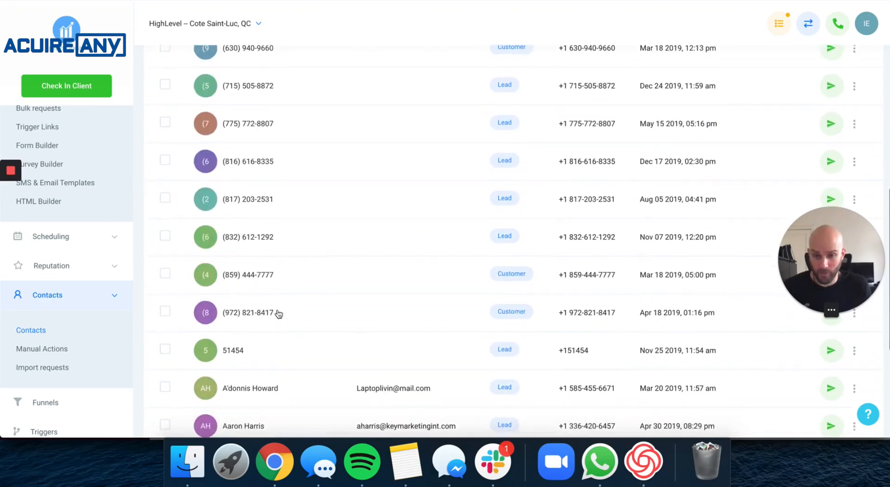
{"action": "left_click", "coordinate": [238, 350]}
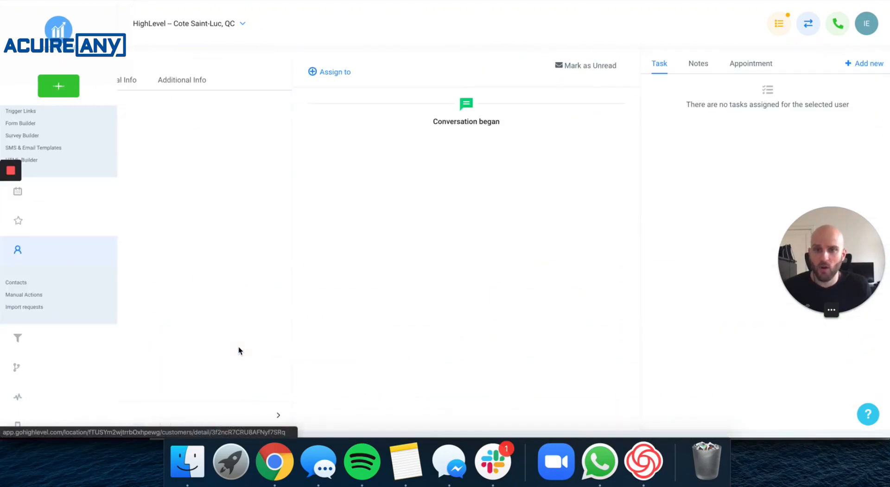
{"action": "left_click", "coordinate": [183, 87]}
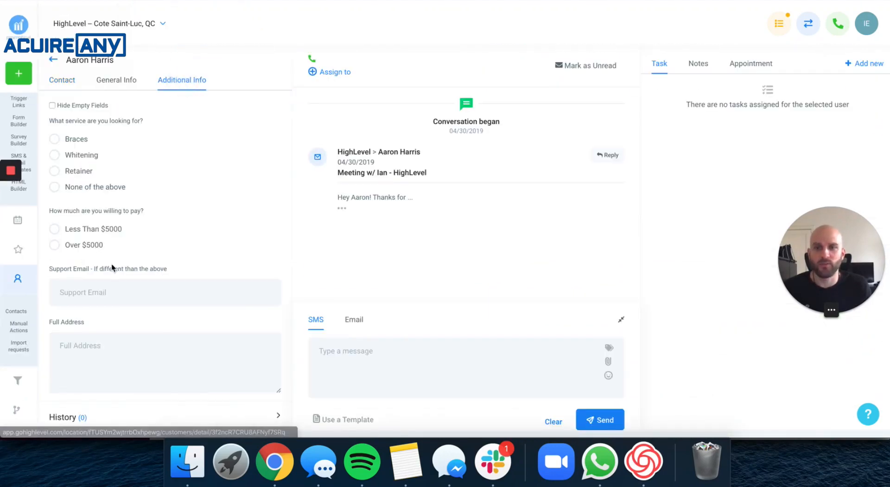
{"action": "scroll", "coordinate": [168, 257], "scroll_direction": "down", "scroll_amount": 10}
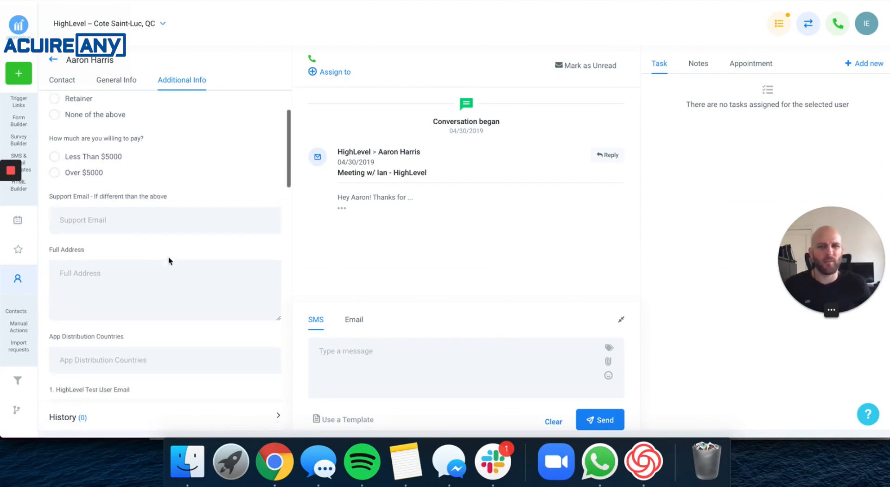
{"action": "scroll", "coordinate": [172, 262], "scroll_direction": "up", "scroll_amount": 10}
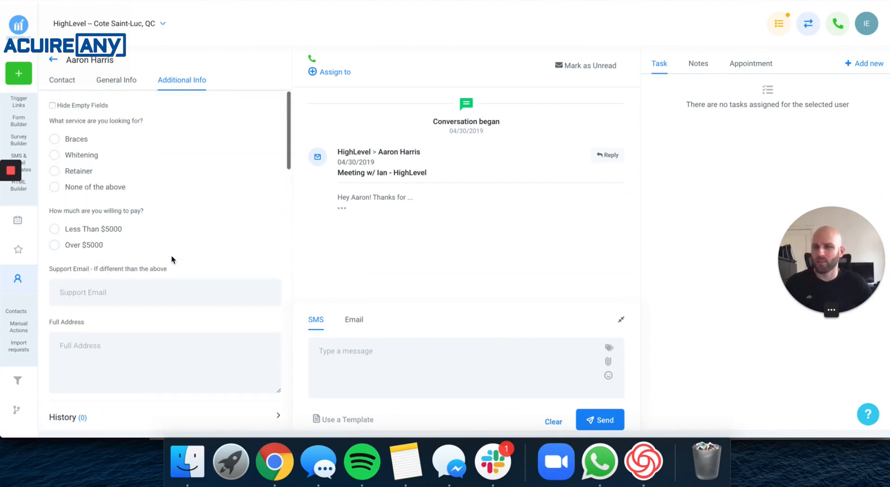